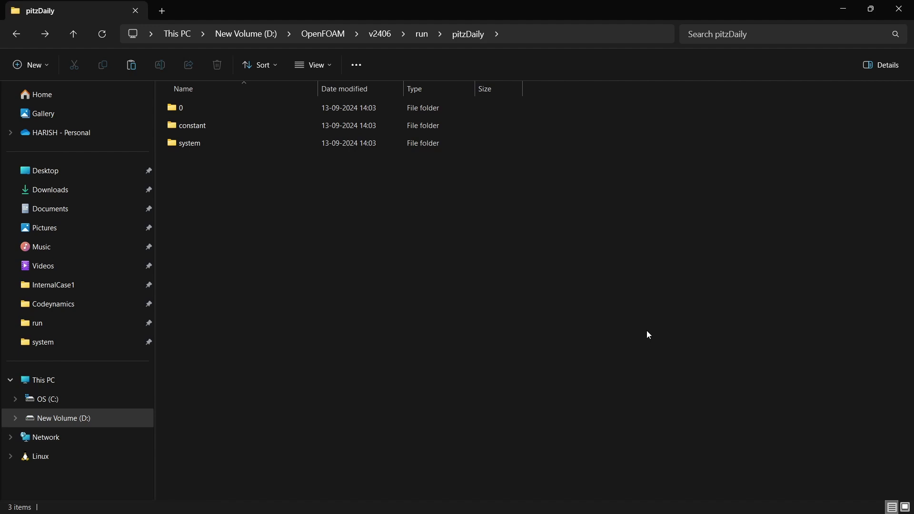
# - Open Task Manager's CPU performance view and change its graph to overall utilization
pyautogui.hotkey('ctrl', 'shift', 'Escape')
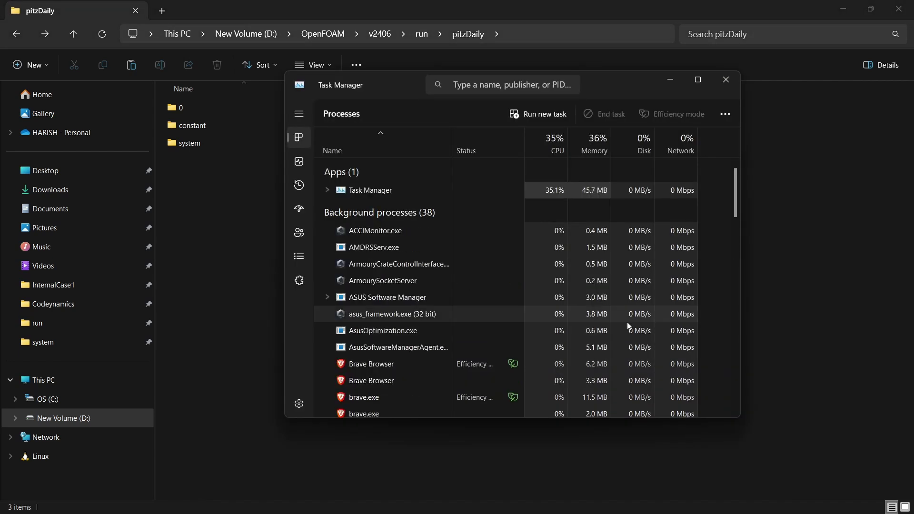
pyautogui.click(300, 165)
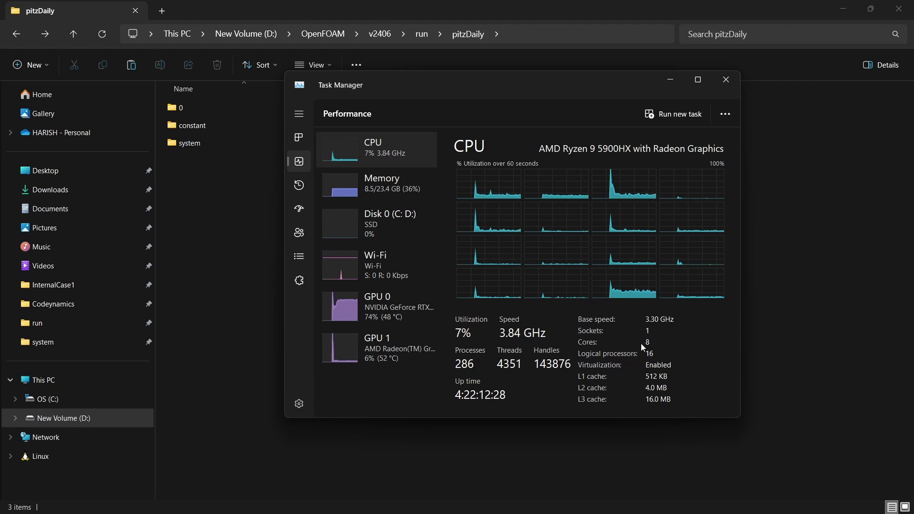
pyautogui.rightClick(494, 187)
pyautogui.moveTo(547, 244)
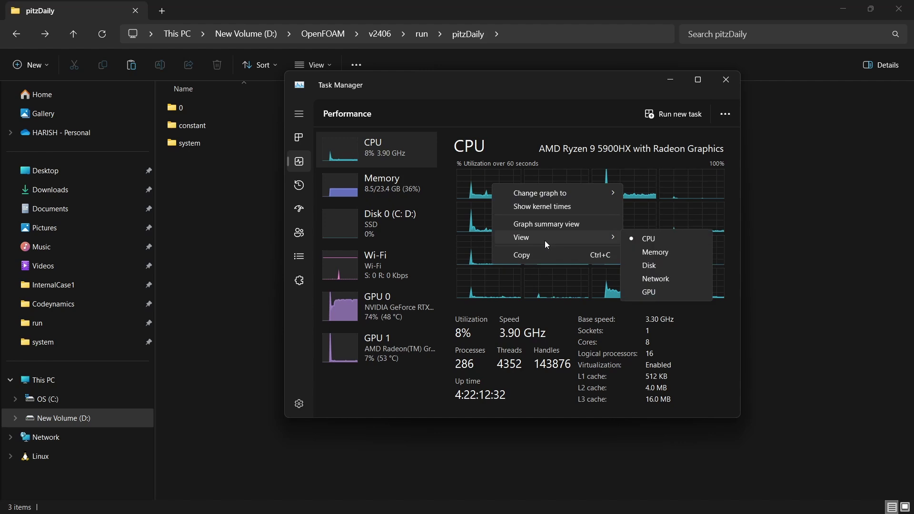
pyautogui.moveTo(535, 196)
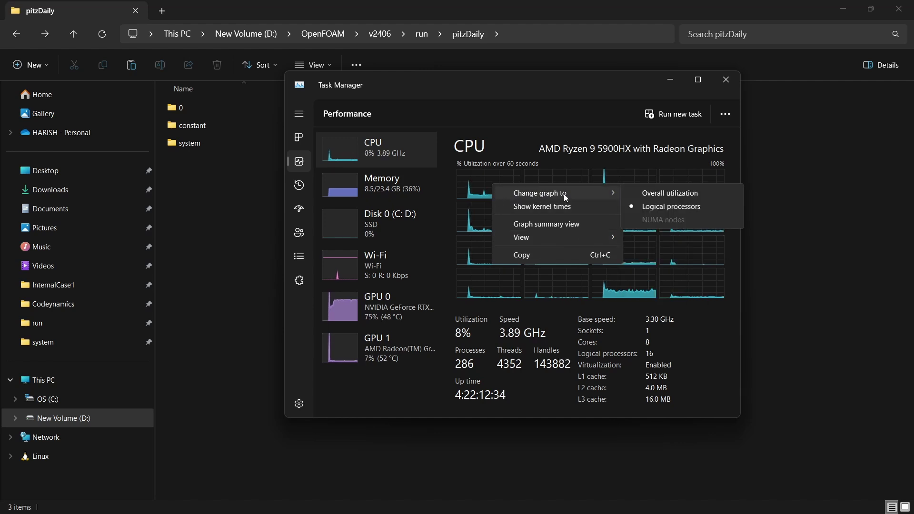
pyautogui.click(645, 193)
# - Set the CPU graph to show logical processors and dismiss the OneDrive notification
pyautogui.rightClick(513, 208)
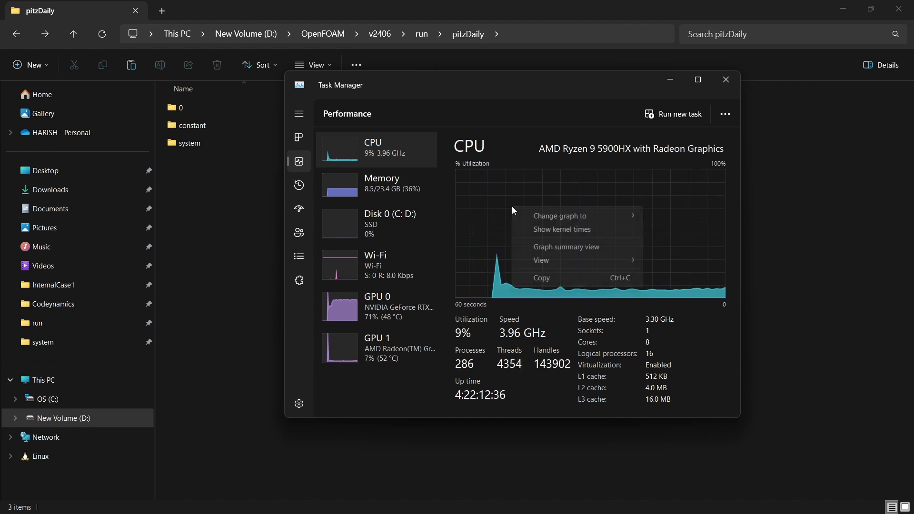
pyautogui.moveTo(571, 215)
pyautogui.click(707, 227)
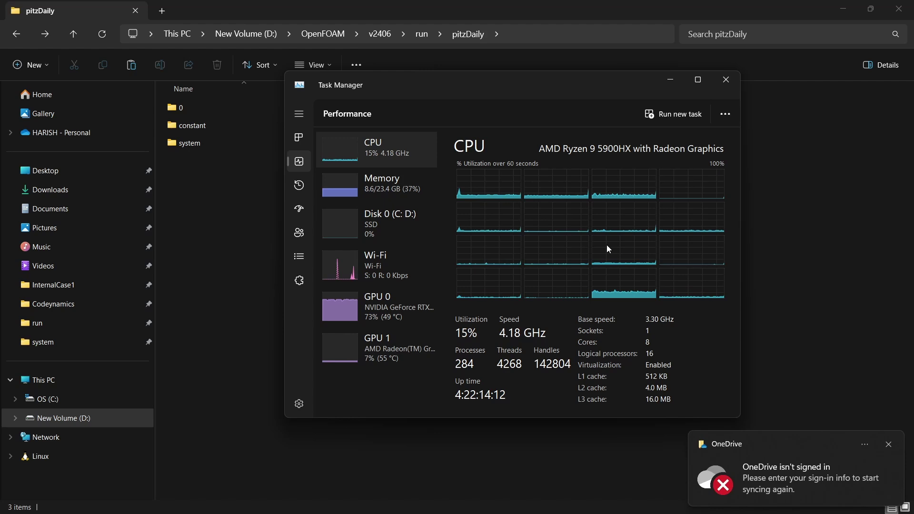
pyautogui.click(889, 446)
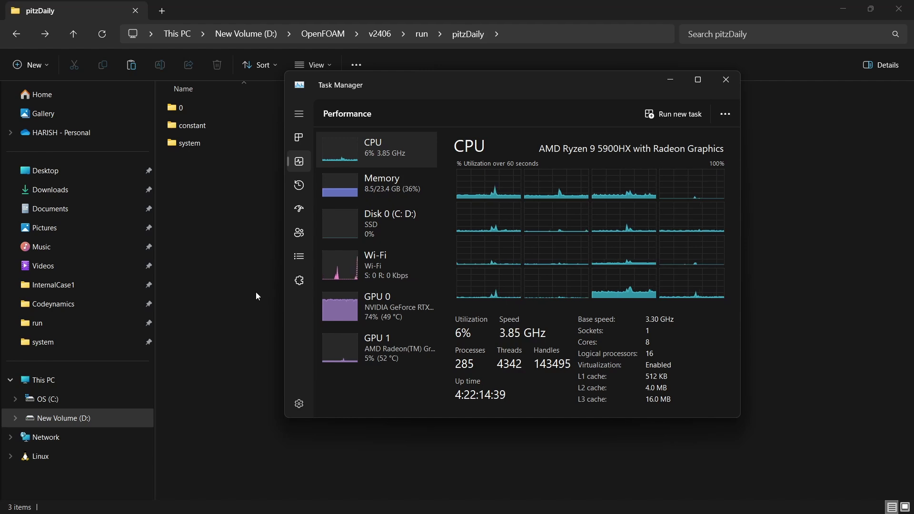
# - Look through the files in the case's system folder and return to the pitzDaily folder
pyautogui.doubleClick(198, 146)
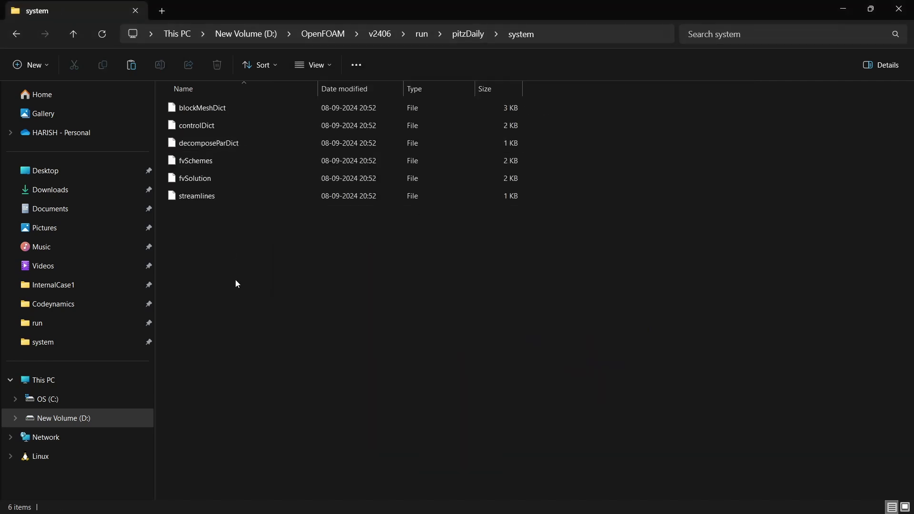
pyautogui.hotkey('alt', 'Left')
pyautogui.click(235, 262)
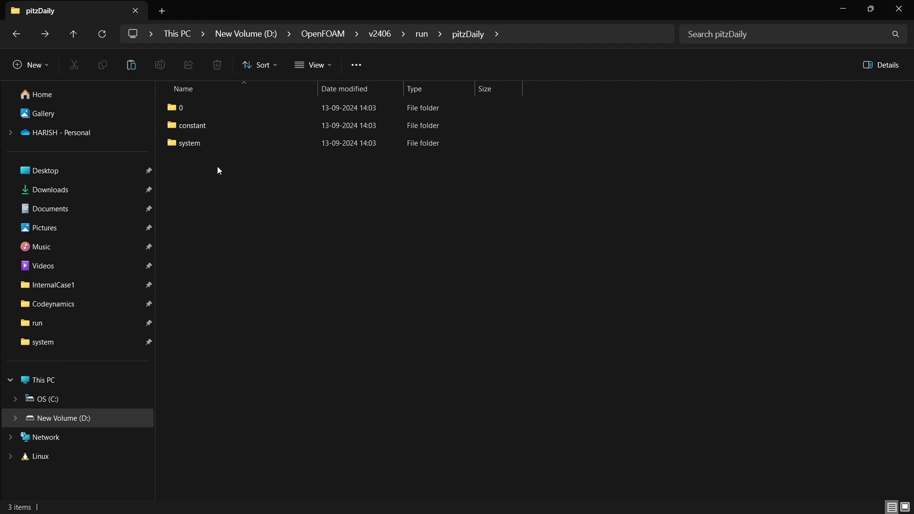
pyautogui.doubleClick(202, 144)
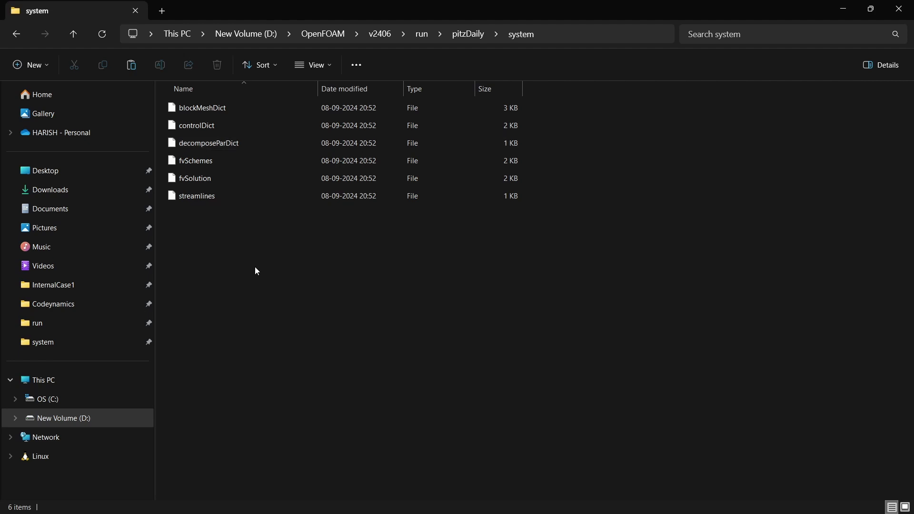
pyautogui.hotkey('alt', 'Left')
# - Open a terminal in the pitzDaily folder, start WSL in it and clear the screen
pyautogui.rightClick(234, 250)
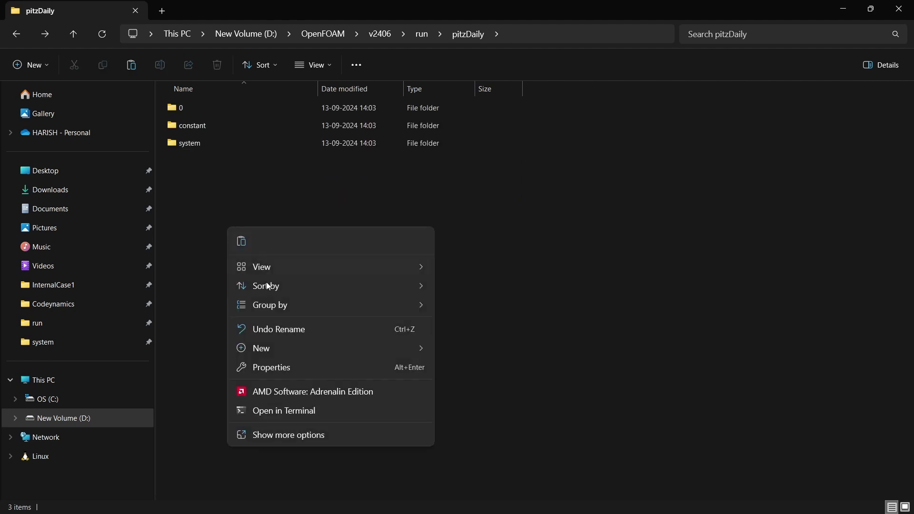
pyautogui.click(307, 411)
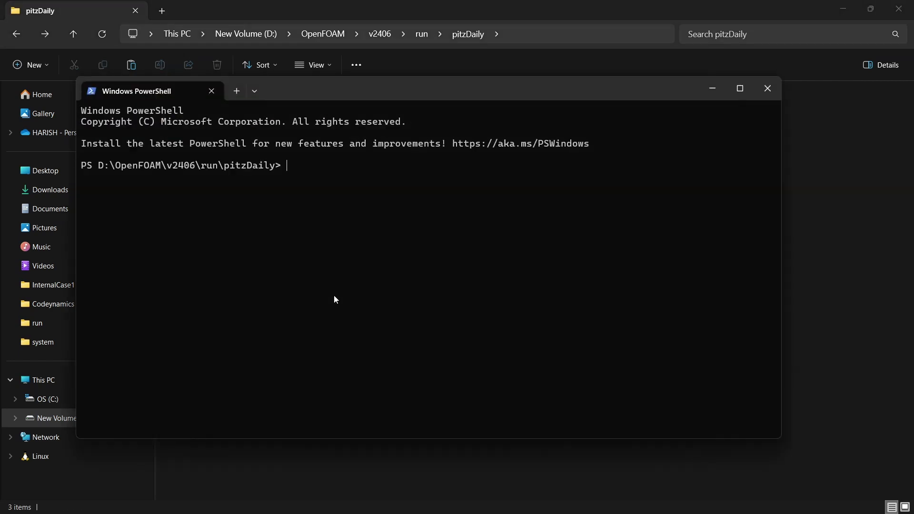
pyautogui.write('wsl')
pyautogui.press('Return')
pyautogui.write('clear')
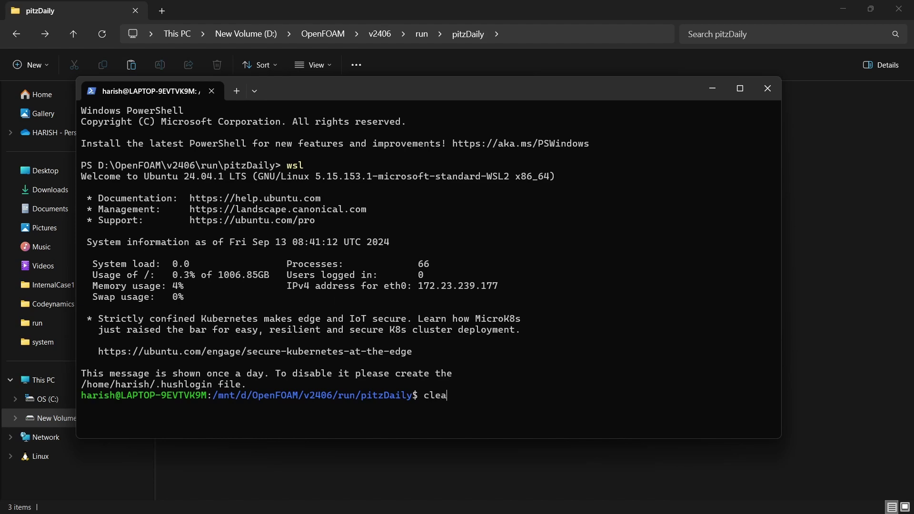
pyautogui.press('Return')
# - List the case folder's contents with ls and generate the mesh with blockMesh
pyautogui.write('ls')
pyautogui.press('Return')
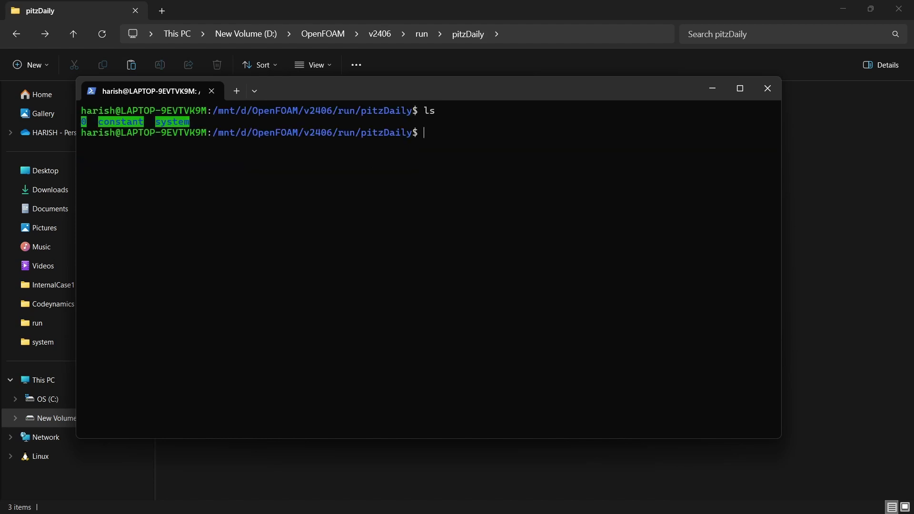
pyautogui.write('blockMesh')
pyautogui.press('Return')
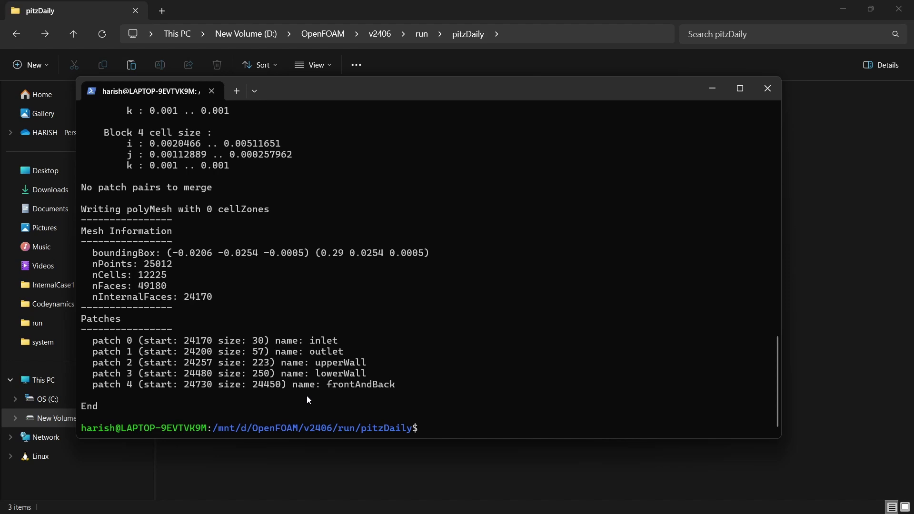
# - Create an empty para.foam file in the case folder with touch and open it in ParaView
pyautogui.write('touch para.foam')
pyautogui.press('Return')
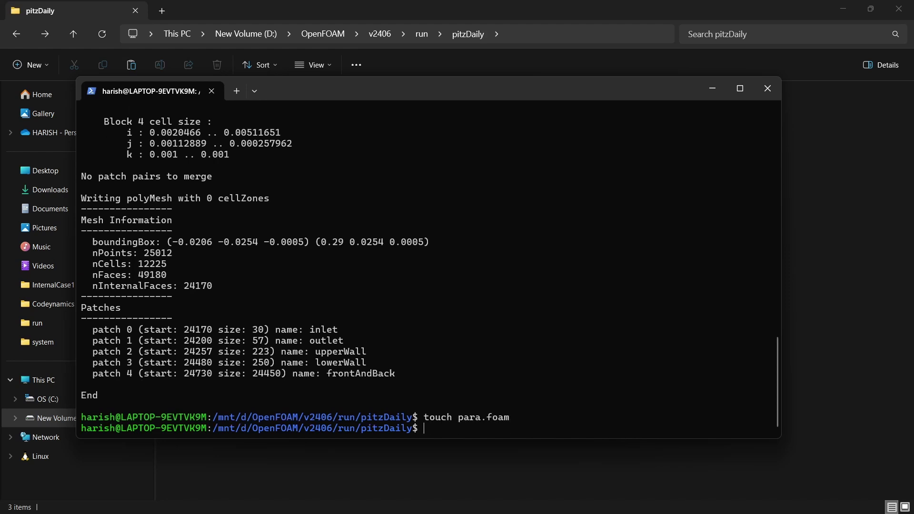
pyautogui.hotkey('alt', 'Tab')
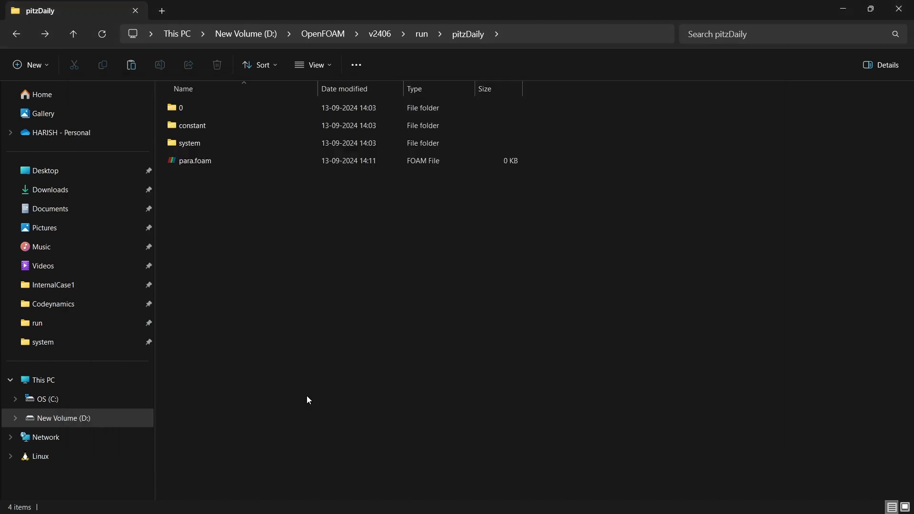
pyautogui.doubleClick(192, 162)
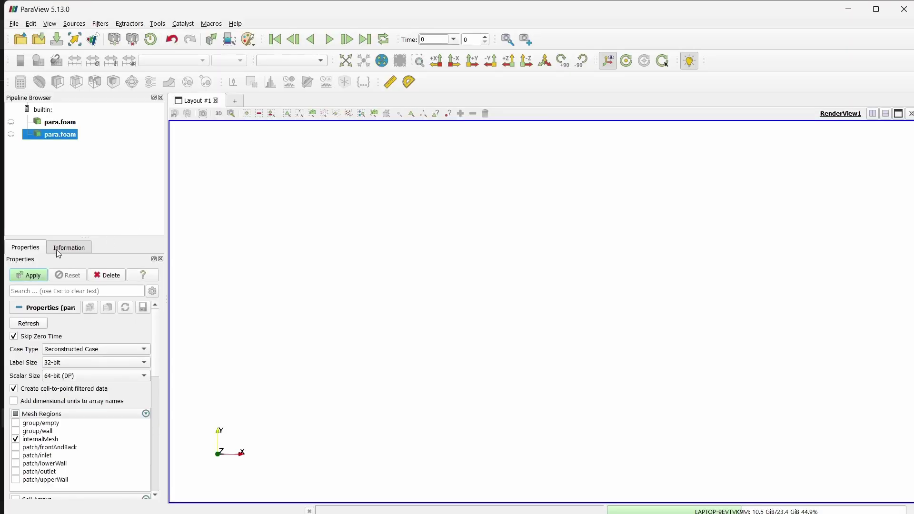
# - Delete the duplicate para.foam source and load the remaining one into the render view
pyautogui.click(95, 275)
pyautogui.click(58, 123)
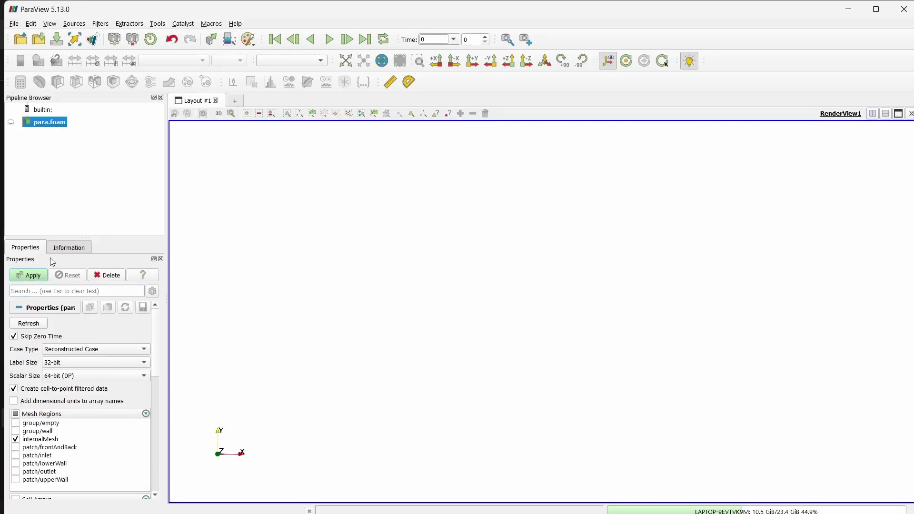
pyautogui.click(34, 275)
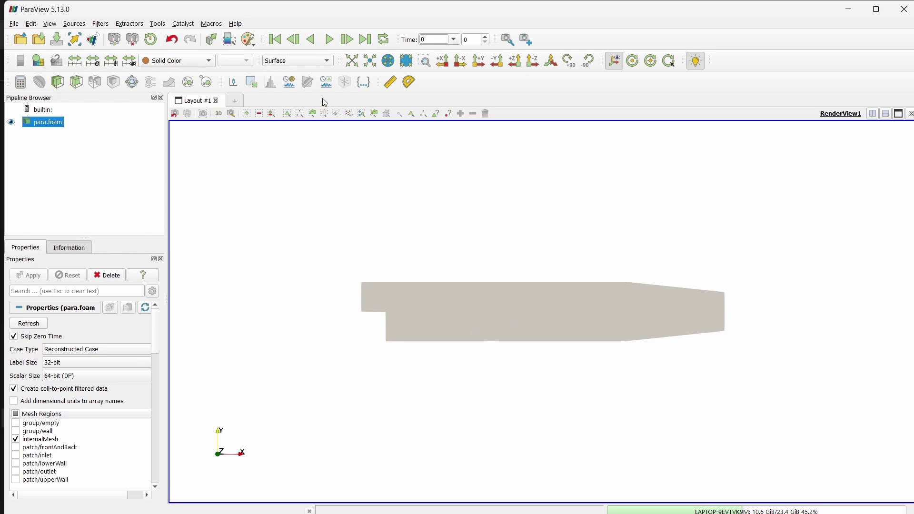
# - Inspect the mesh in the Surface With Edges representation, and change the representation to Feature Edges
pyautogui.click(326, 60)
pyautogui.click(318, 83)
pyautogui.scroll(5, 493, 385)
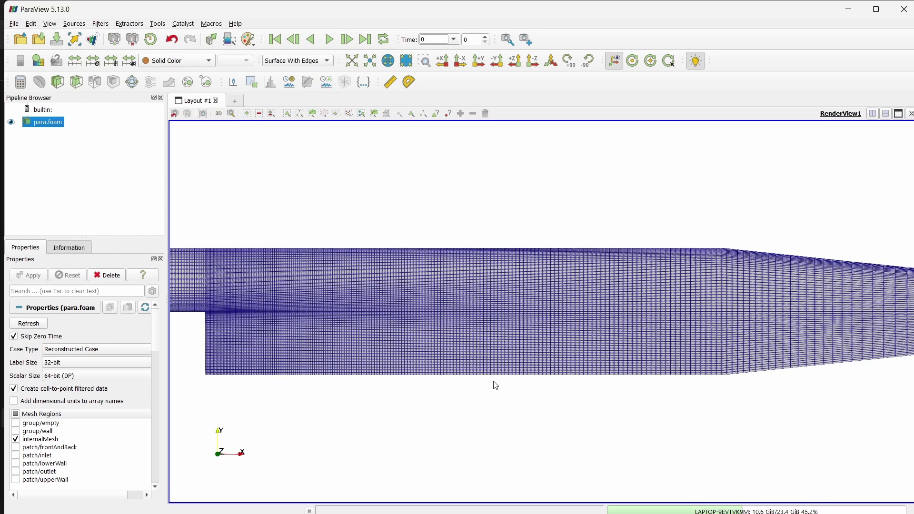
pyautogui.scroll(-3, 493, 384)
pyautogui.click(307, 60)
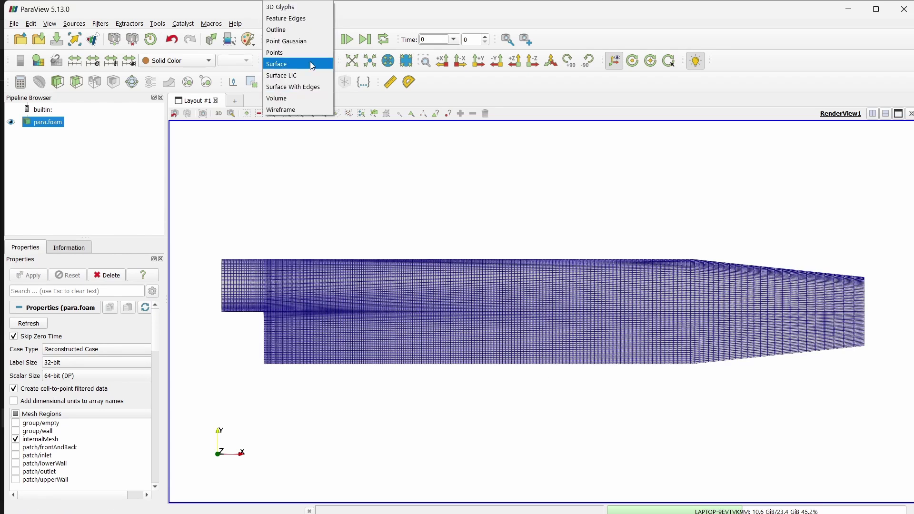
pyautogui.click(309, 19)
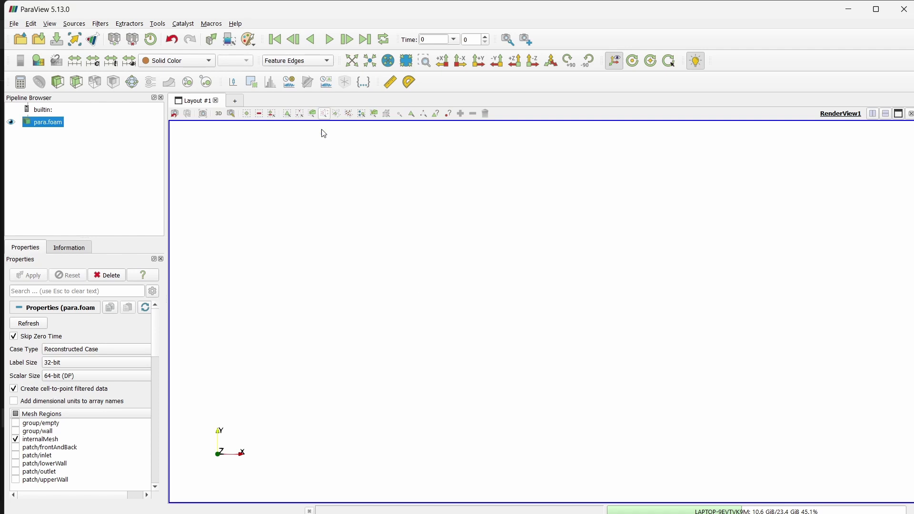
# - Restore the default Color Palette values in ParaView's settings and apply them
pyautogui.click(15, 24)
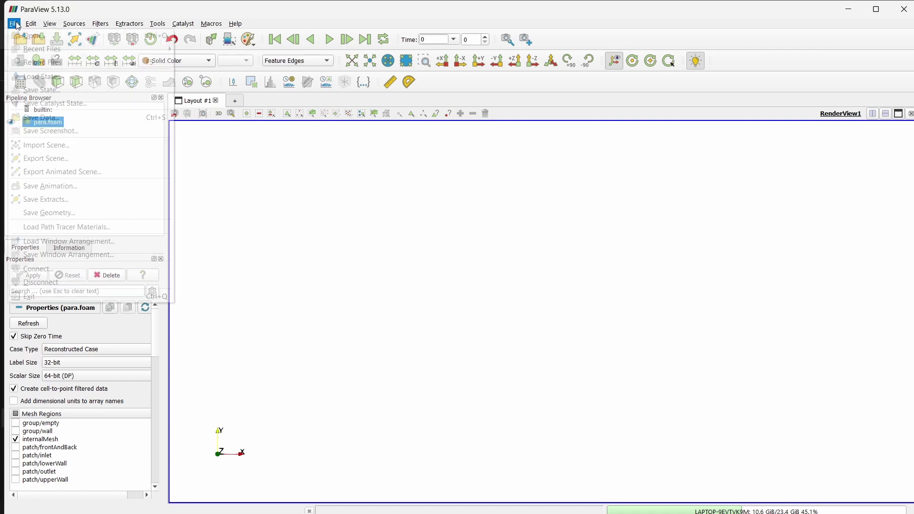
pyautogui.moveTo(31, 23)
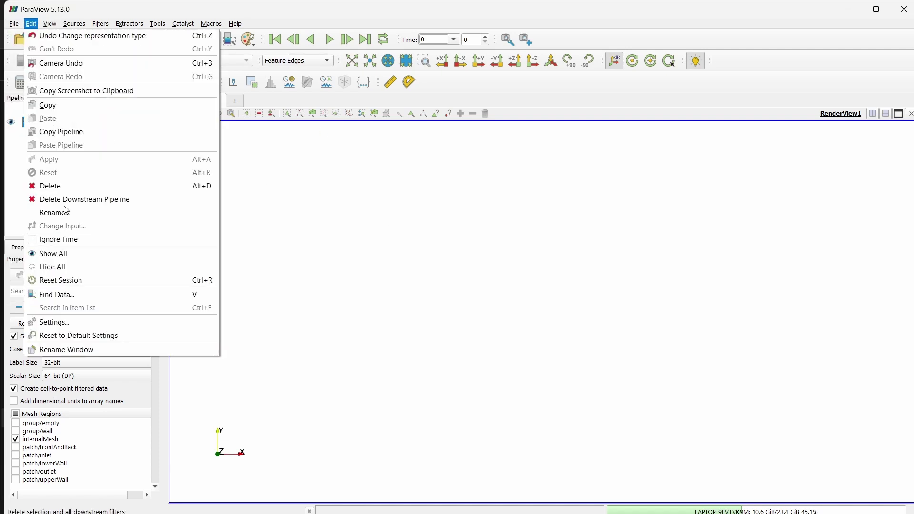
pyautogui.click(83, 324)
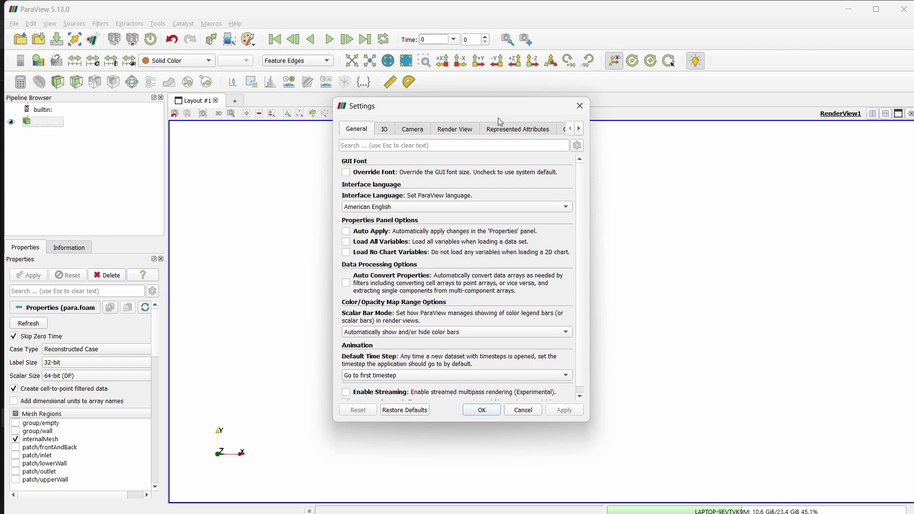
pyautogui.click(579, 128)
pyautogui.click(540, 128)
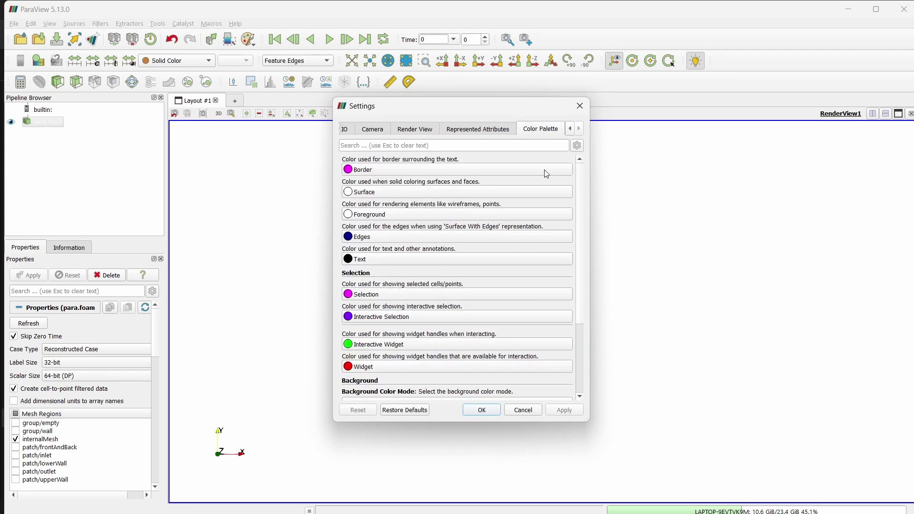
pyautogui.click(400, 409)
pyautogui.click(564, 410)
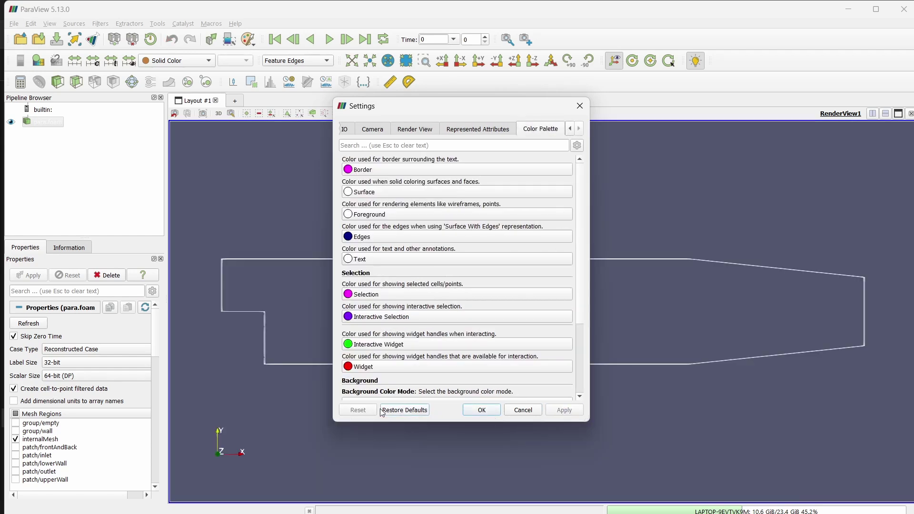
pyautogui.click(482, 410)
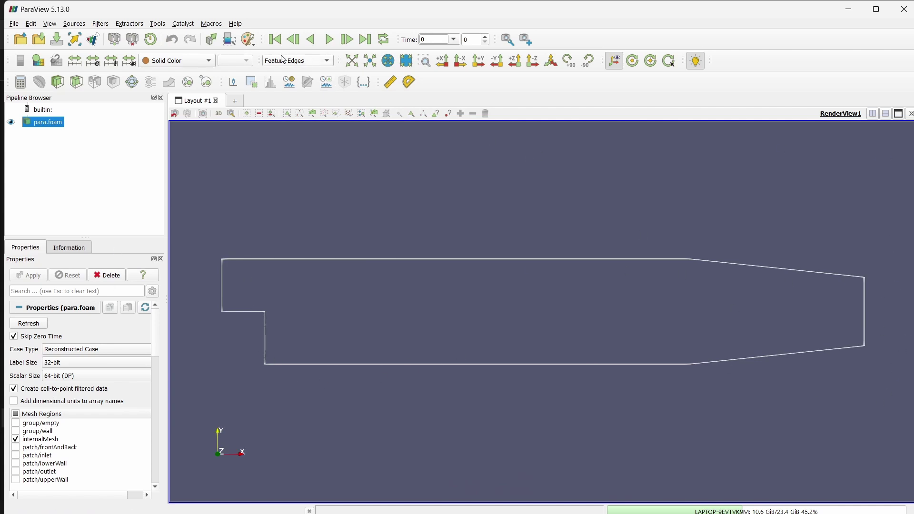
# - Change the para.foam representation from Feature Edges to Surface With Edges
pyautogui.click(296, 61)
pyautogui.click(307, 131)
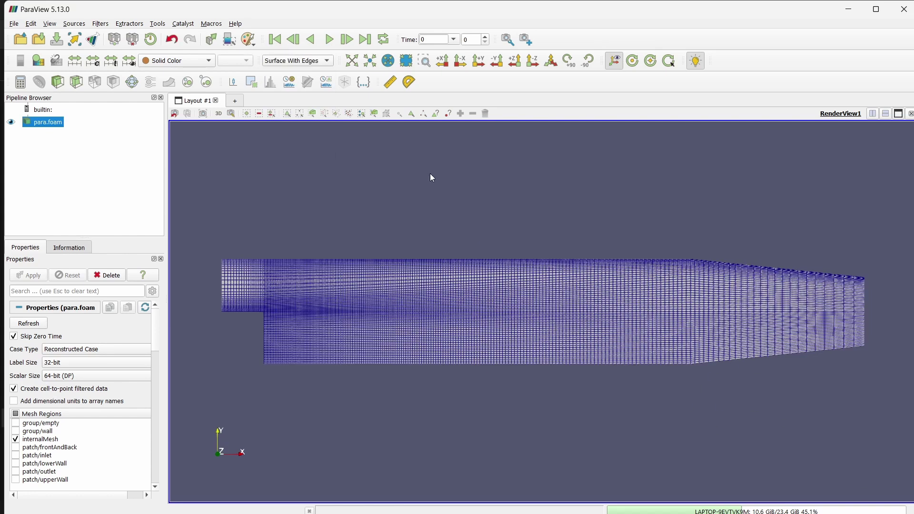
# - Open decomposeParDict from the case's system folder in Visual Studio Code to review it, and return to File Explorer
pyautogui.hotkey('alt', 'Tab')
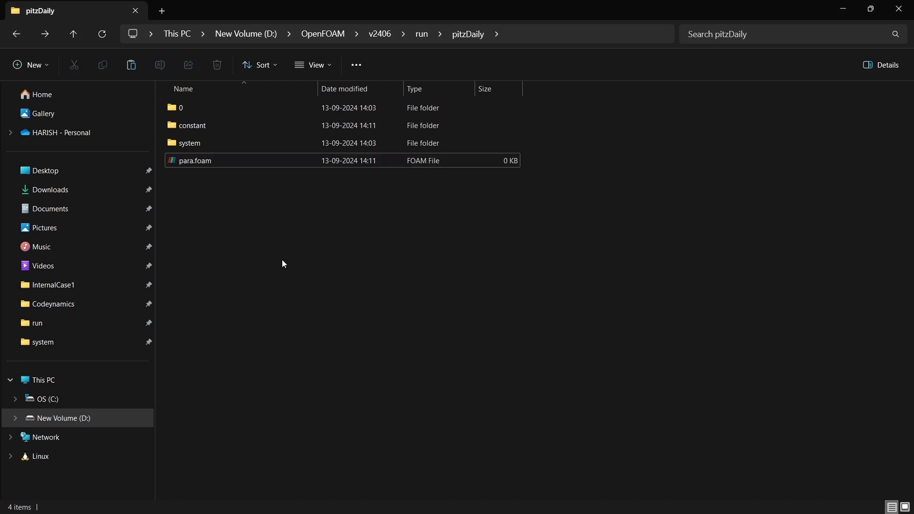
pyautogui.doubleClick(210, 145)
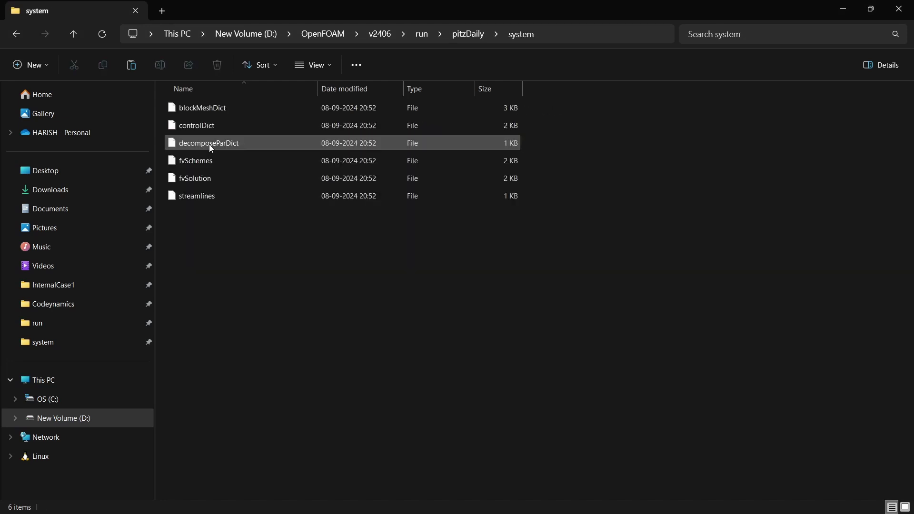
pyautogui.doubleClick(209, 144)
pyautogui.click(427, 217)
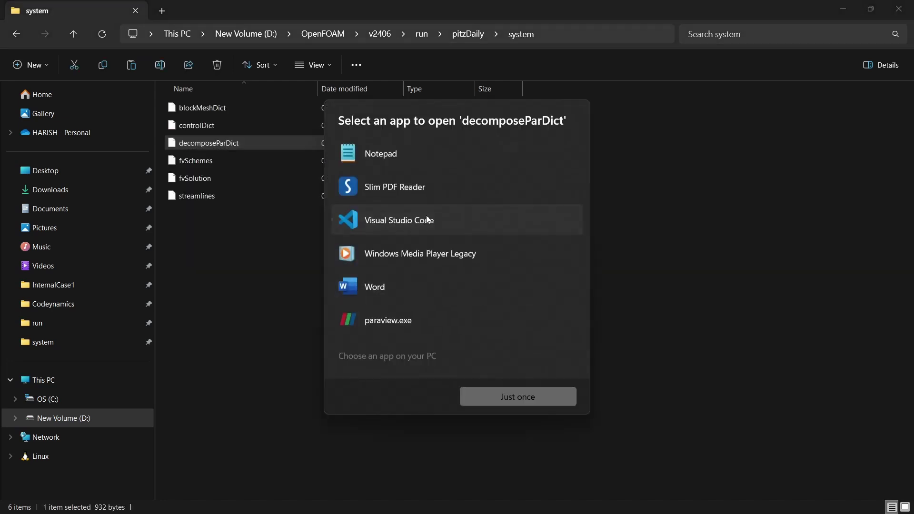
pyautogui.click(518, 399)
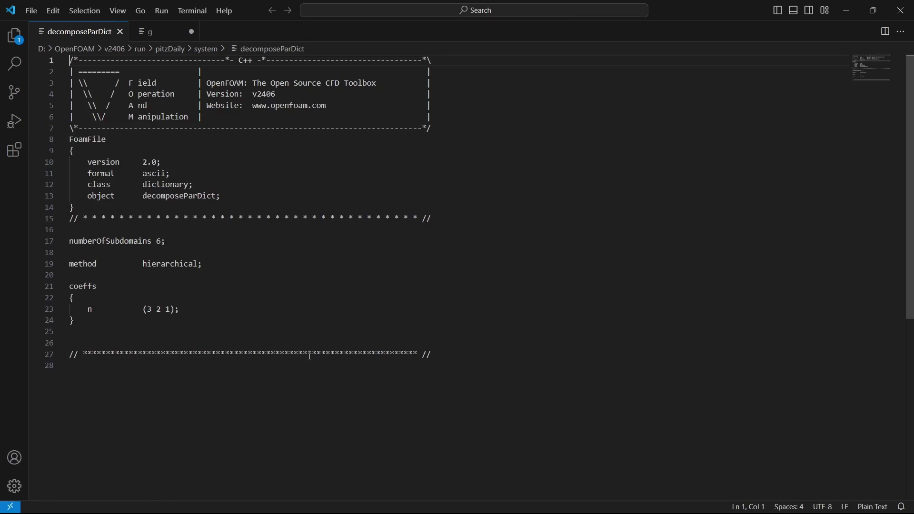
pyautogui.hotkey('alt', 'Tab')
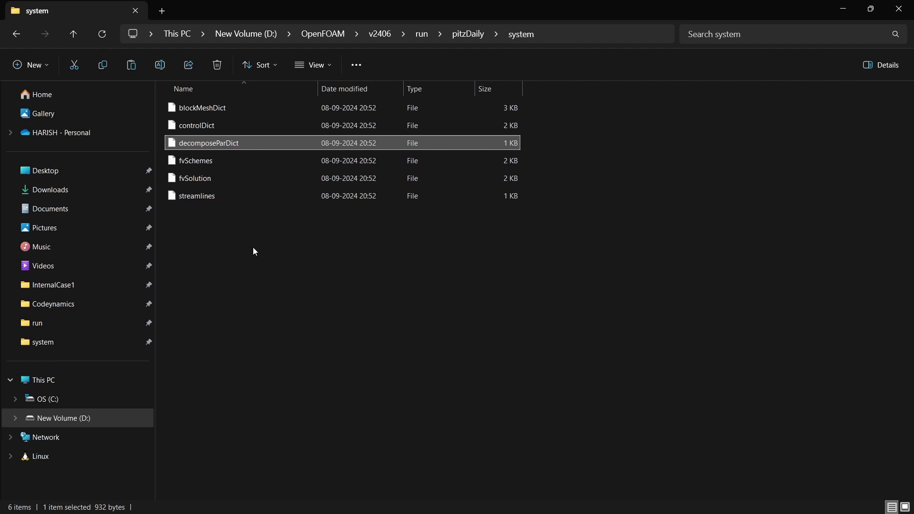
# - Review where decomposeParDict sits in the pitzDaily case's system folder, and return to the file in Visual Studio Code
pyautogui.click(748, 37)
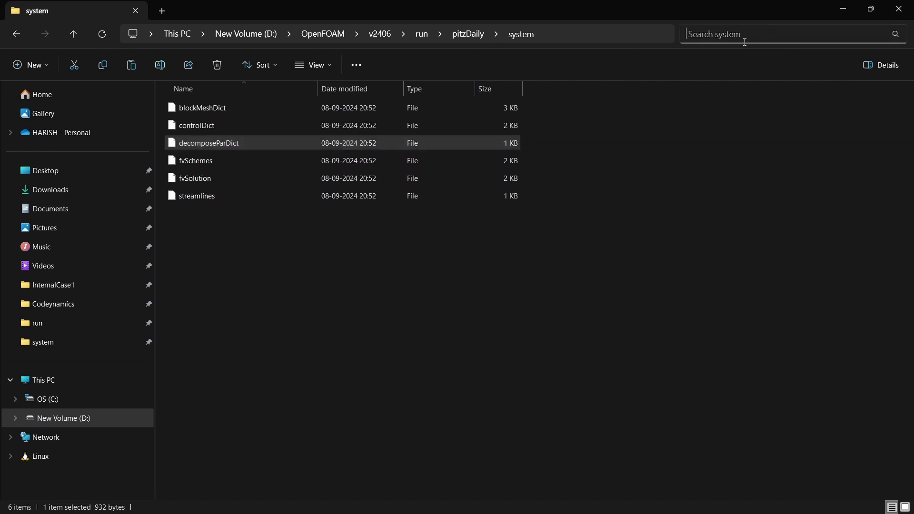
pyautogui.click(204, 141)
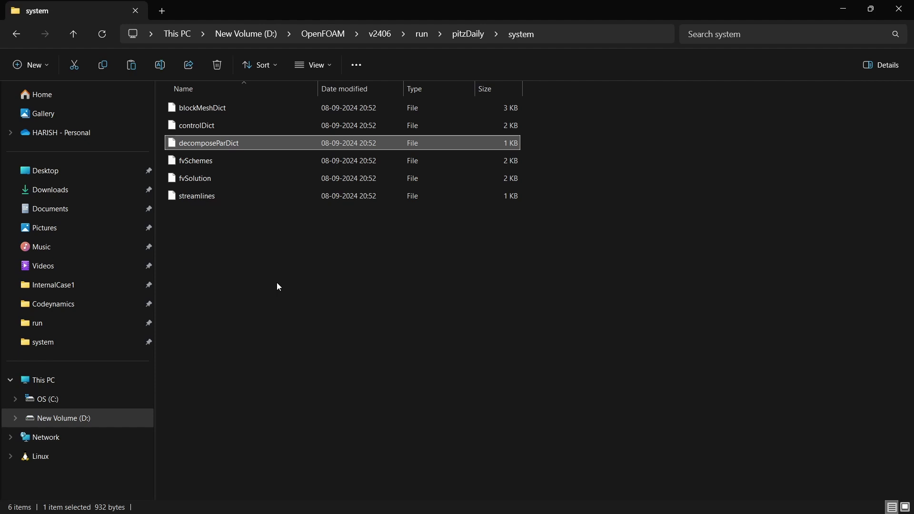
pyautogui.click(468, 35)
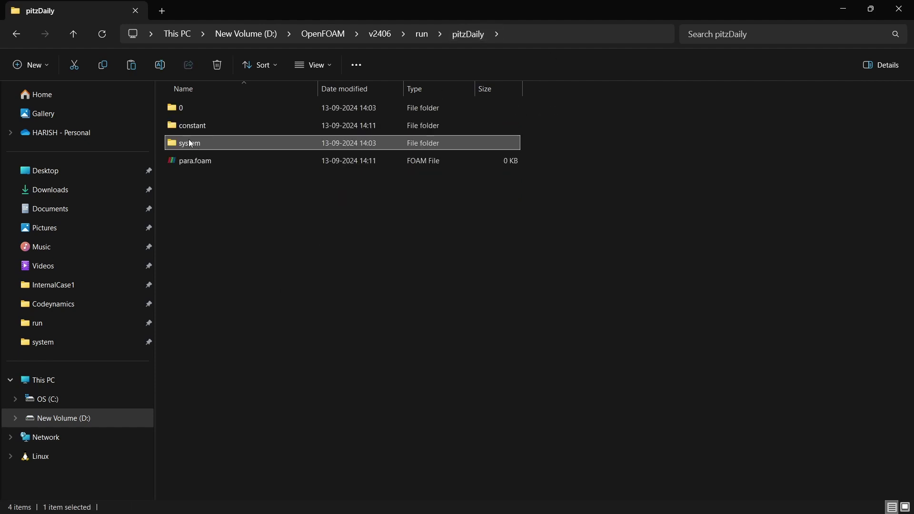
pyautogui.doubleClick(209, 145)
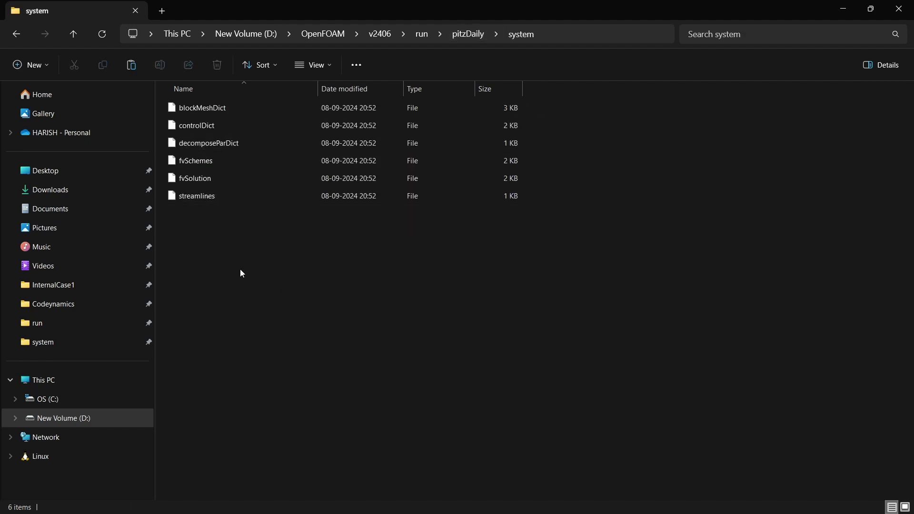
pyautogui.hotkey('alt', 'Tab')
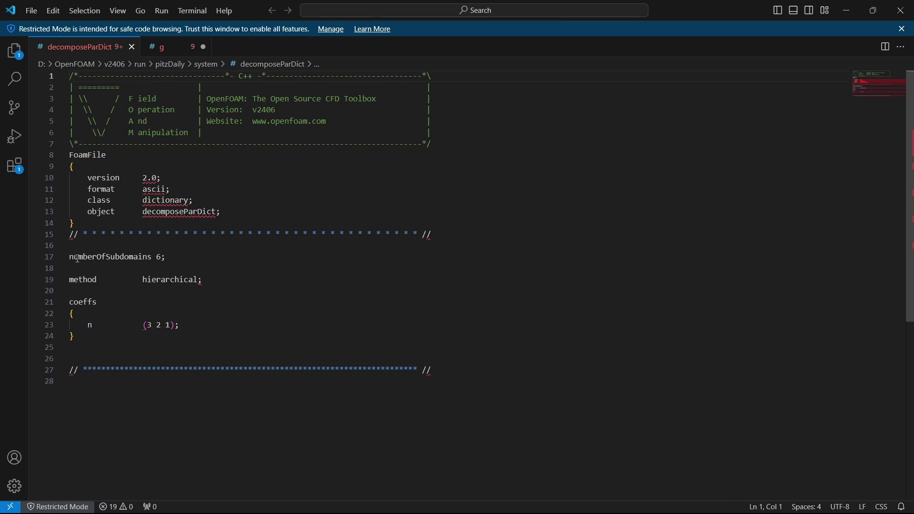
# - Check the CPU's core and logical processor counts in Task Manager's performance view
pyautogui.hotkey('alt', 'Tab')
pyautogui.hotkey('alt', 'Tab')
pyautogui.hotkey('alt', 'Tab')
pyautogui.hotkey('alt', 'Tab')
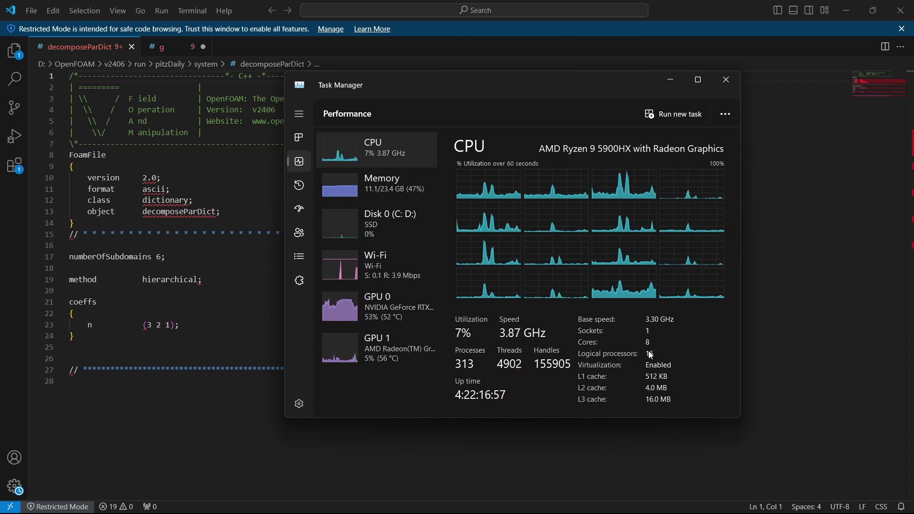
# - Set numberOfSubdomains in decomposeParDict to 8 in Visual Studio Code
pyautogui.click(165, 260)
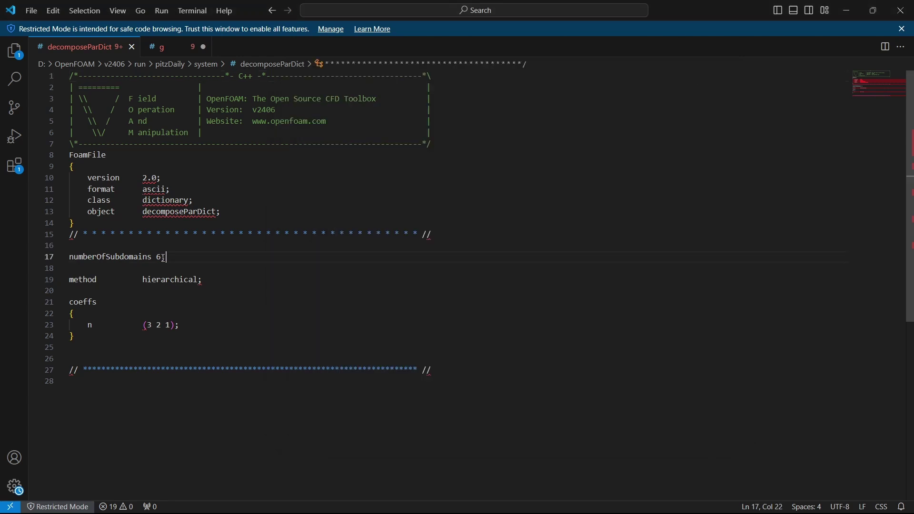
pyautogui.press('BackSpace')
pyautogui.write('8')
# - Switch to the OpenFOAM User Guide's Parallel page in Brave, and read its introduction and the mandatory decomposeParDict entries
pyautogui.hotkey('alt', 'Tab')
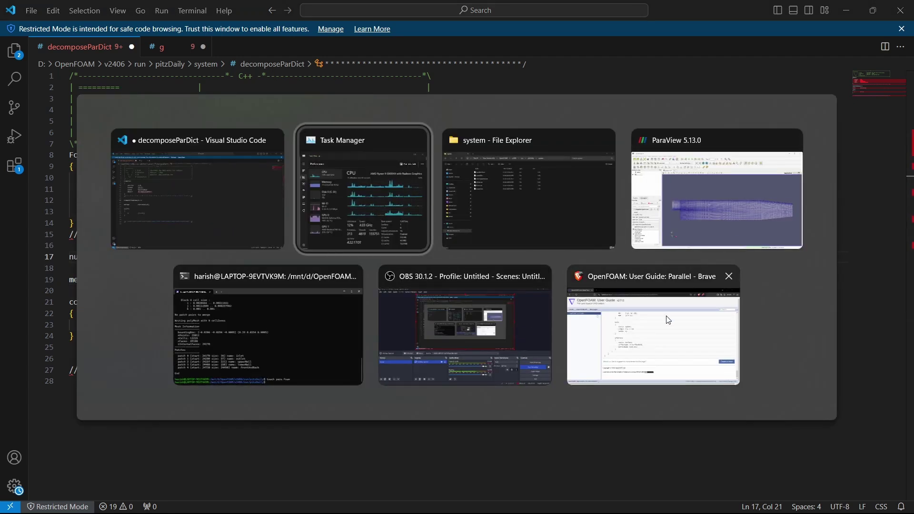
pyautogui.click(665, 285)
pyautogui.scroll(15, 378, 210)
pyautogui.scroll(10, 380, 210)
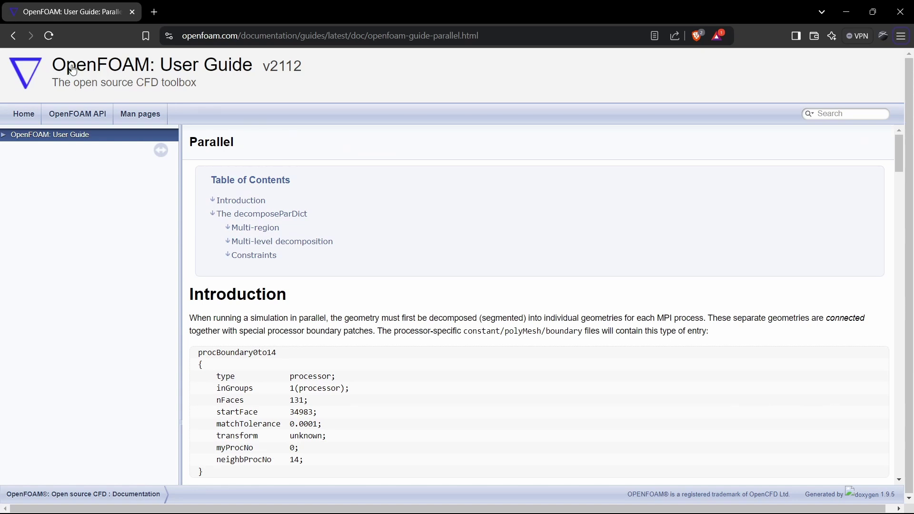
pyautogui.moveTo(238, 142); pyautogui.dragTo(191, 143)
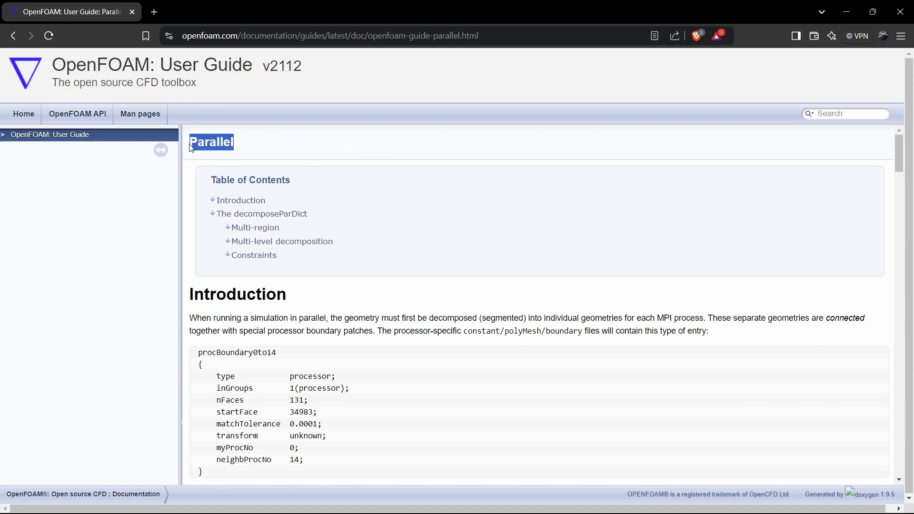
pyautogui.click(307, 138)
pyautogui.scroll(-3, 318, 205)
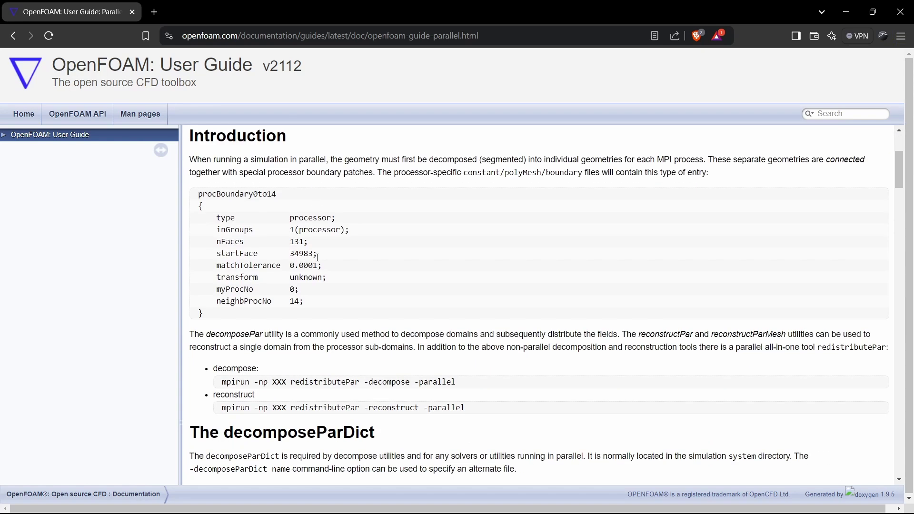
pyautogui.scroll(-6, 318, 245)
pyautogui.scroll(2, 316, 286)
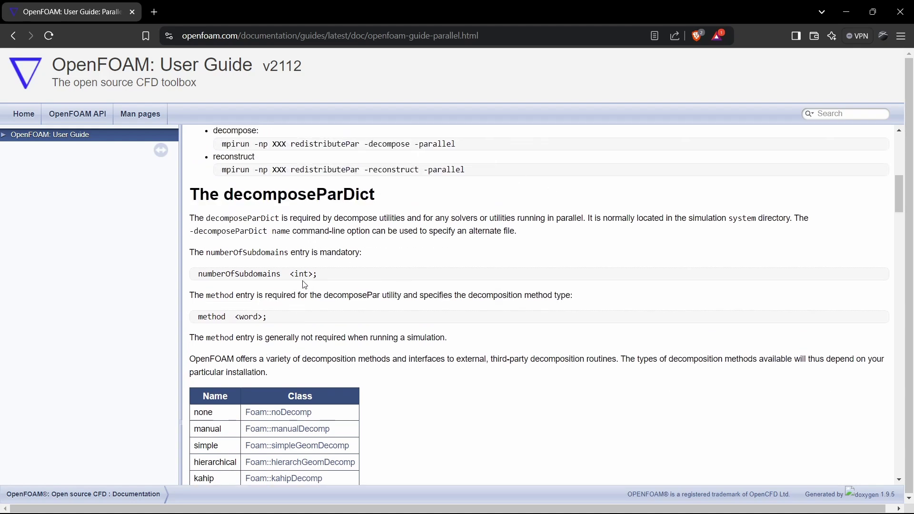
# - Examine the guide's list of decomposition methods and its hierarchical and scotch examples
pyautogui.scroll(-6, 347, 317)
pyautogui.scroll(-2, 344, 316)
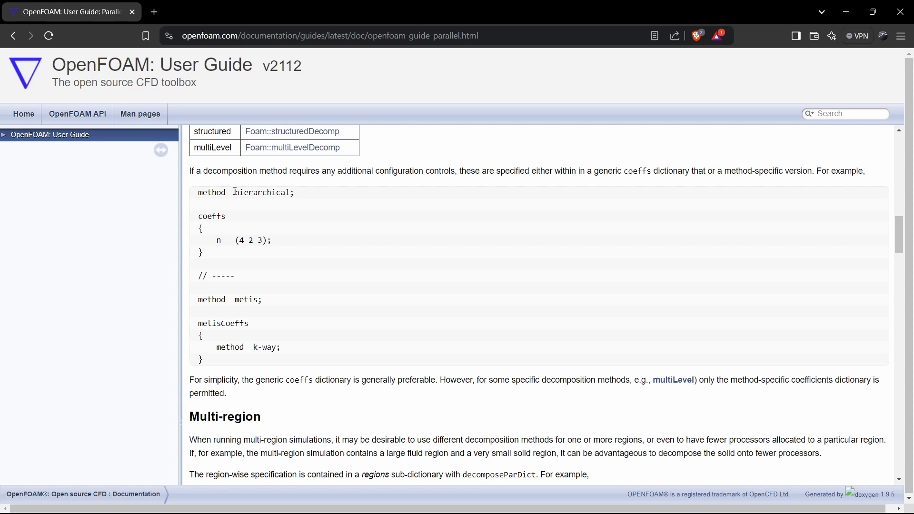
pyautogui.moveTo(235, 191); pyautogui.dragTo(301, 193)
pyautogui.click(318, 222)
pyautogui.scroll(-10, 319, 264)
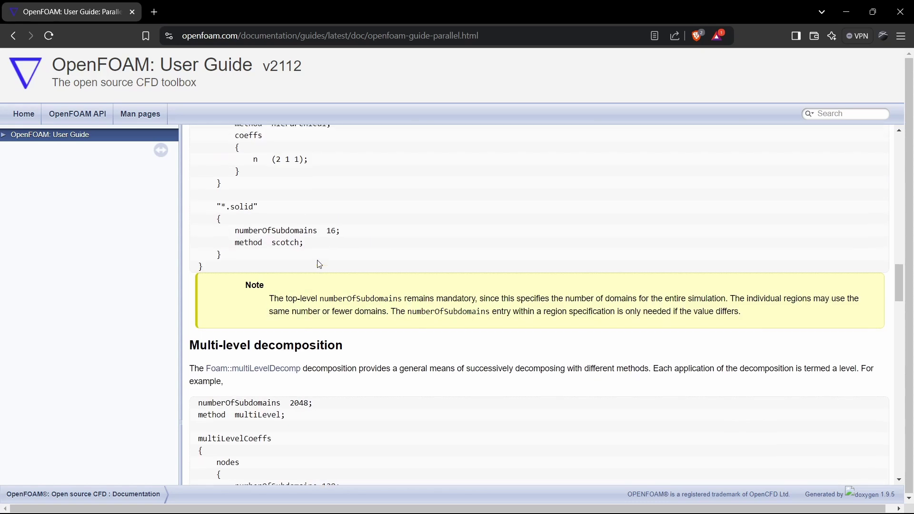
pyautogui.scroll(2, 319, 264)
pyautogui.moveTo(270, 315); pyautogui.dragTo(327, 315)
pyautogui.click(335, 315)
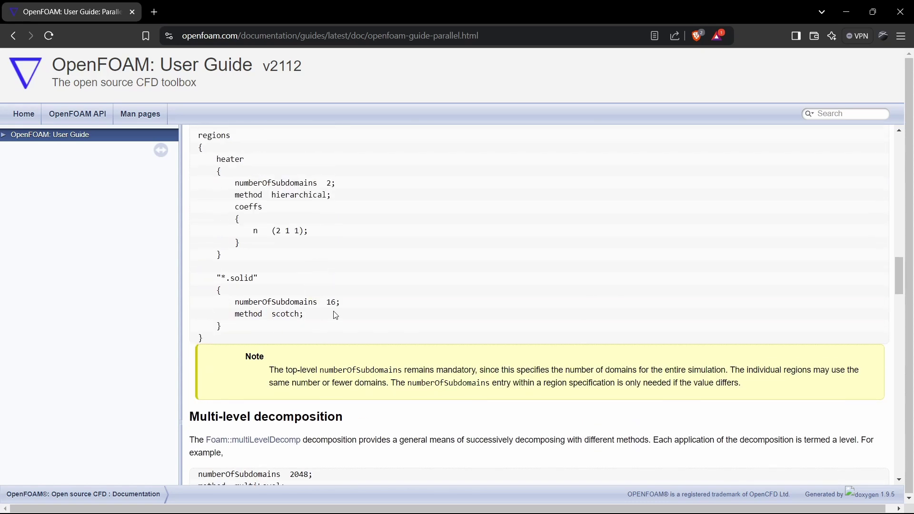
# - Skim the guide's multi-level decomposition and constraints sections, and return to decomposeParDict in Visual Studio Code
pyautogui.scroll(-7, 335, 316)
pyautogui.scroll(-5, 335, 316)
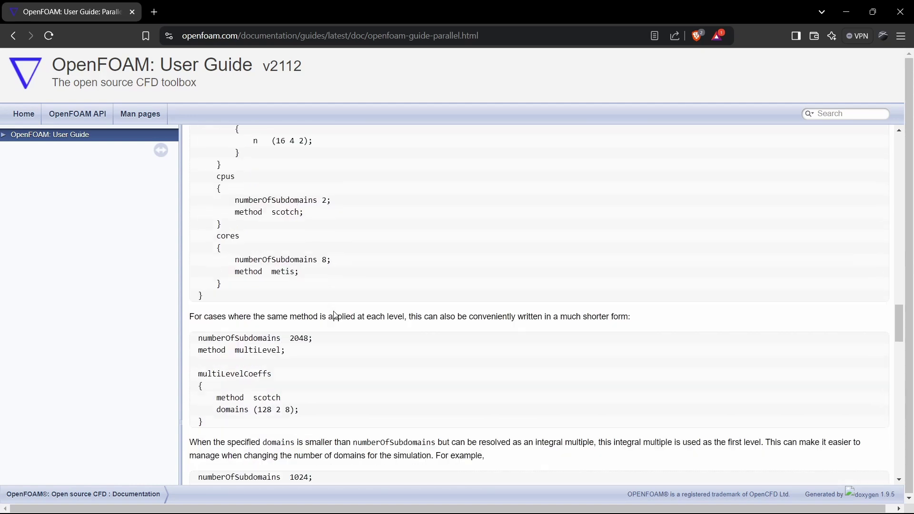
pyautogui.scroll(-3, 335, 315)
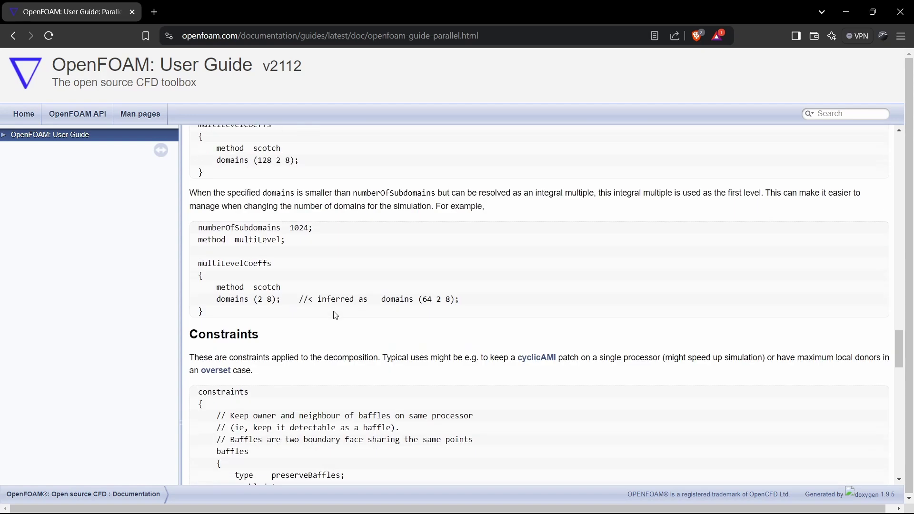
pyautogui.scroll(-2, 335, 315)
pyautogui.hotkey('alt', 'Tab')
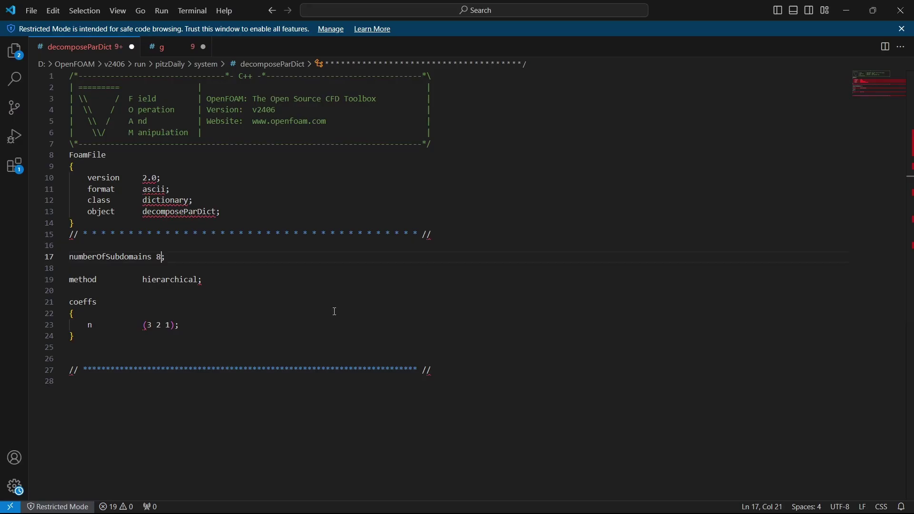
# - Compare the numberOfSubdomains entry with the processor counts in Task Manager, and return to the method line in decomposeParDict
pyautogui.click(237, 304)
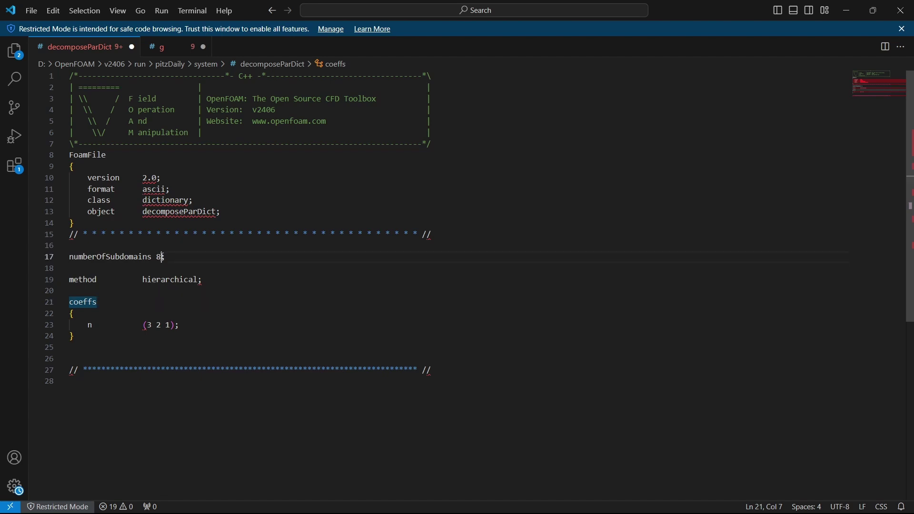
pyautogui.click(167, 260)
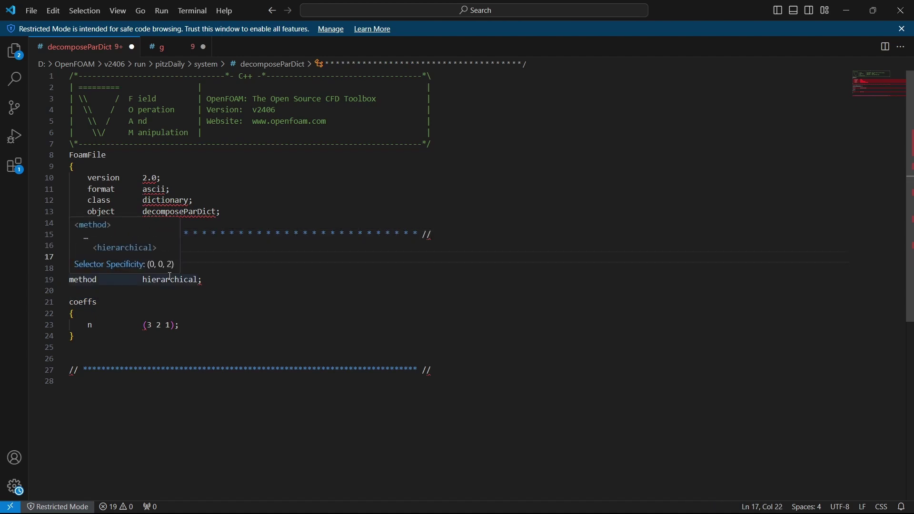
pyautogui.hotkey('alt', 'Tab')
pyautogui.hotkey('alt', 'Tab')
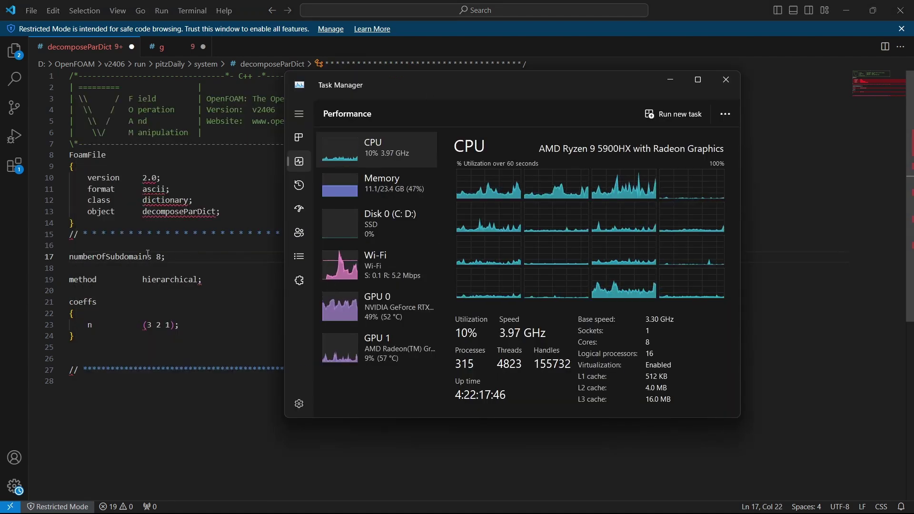
pyautogui.hotkey('alt', 'Tab')
pyautogui.click(135, 281)
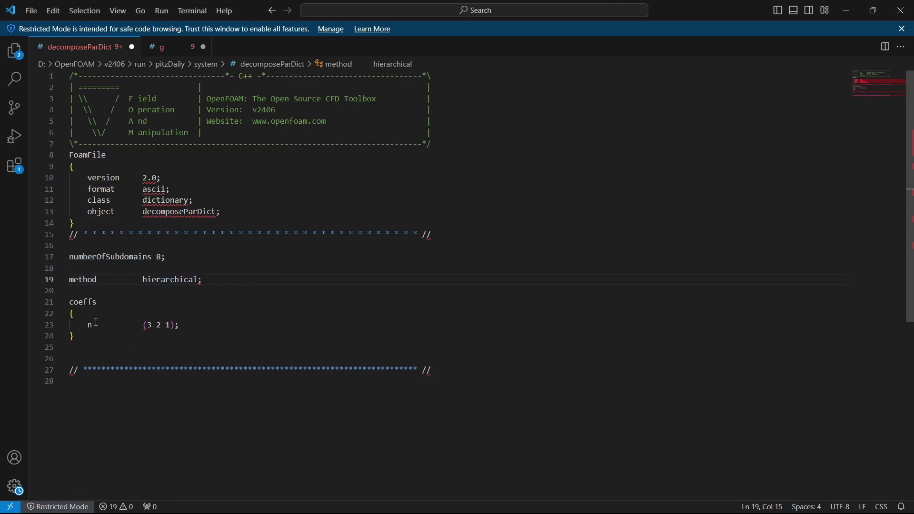
# - Set the n coefficients in decomposeParDict to (4 2 1) to match the eight subdomains, and save the file
pyautogui.moveTo(145, 328); pyautogui.dragTo(170, 328)
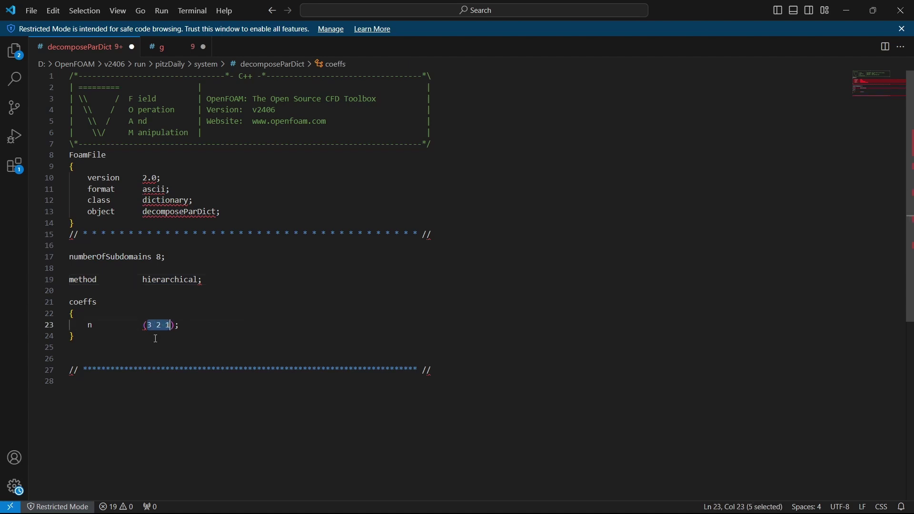
pyautogui.click(150, 329)
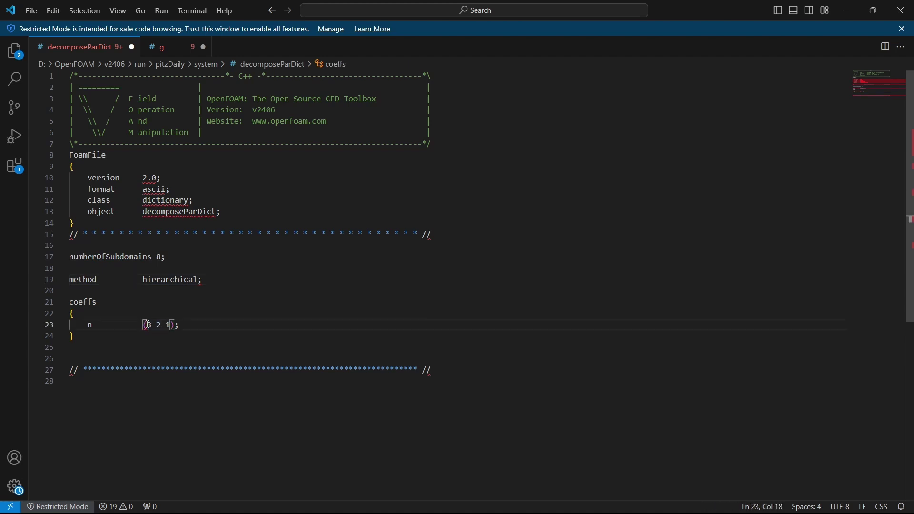
pyautogui.moveTo(163, 261); pyautogui.dragTo(159, 262)
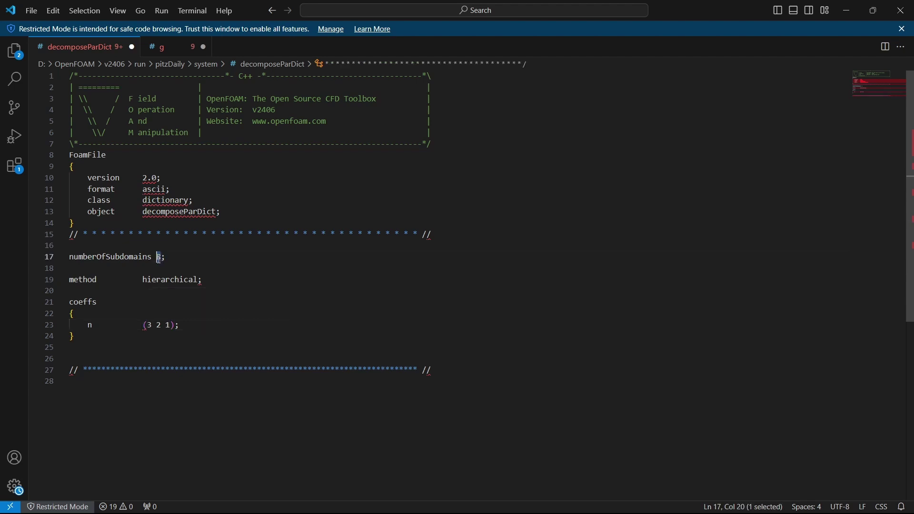
pyautogui.moveTo(145, 326); pyautogui.dragTo(171, 325)
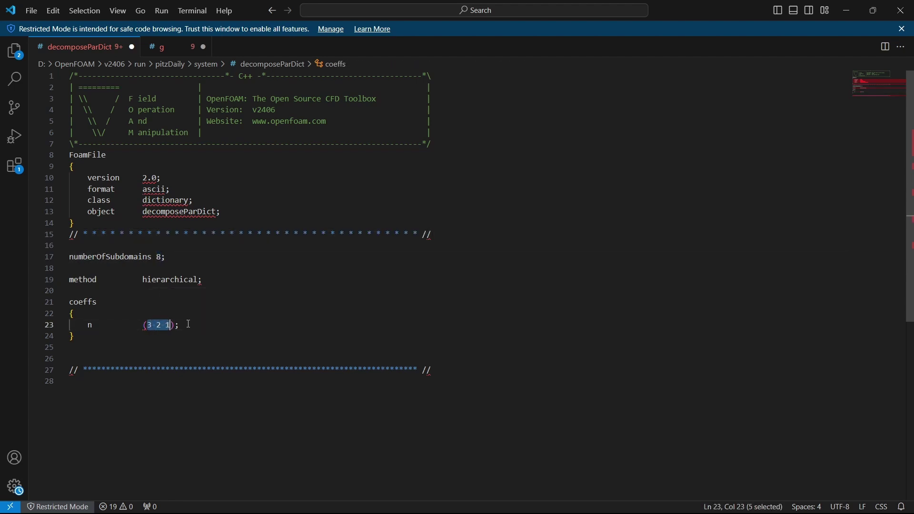
pyautogui.click(187, 324)
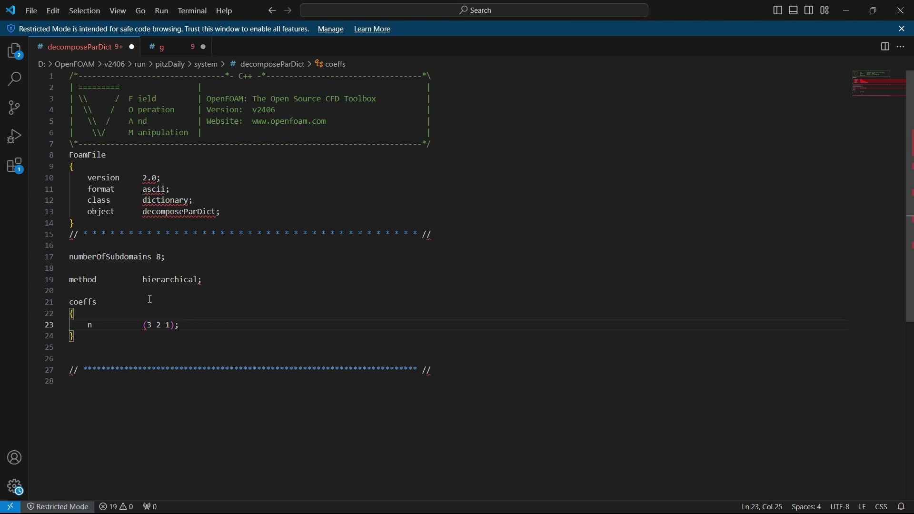
pyautogui.click(149, 327)
pyautogui.moveTo(148, 327); pyautogui.dragTo(171, 327)
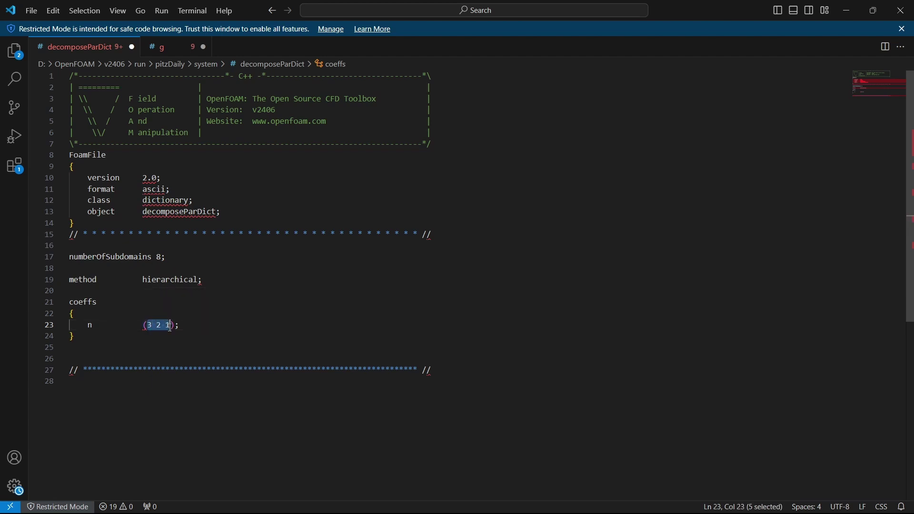
pyautogui.write('4 2')
pyautogui.click(256, 328)
pyautogui.hotkey('ctrl', 's')
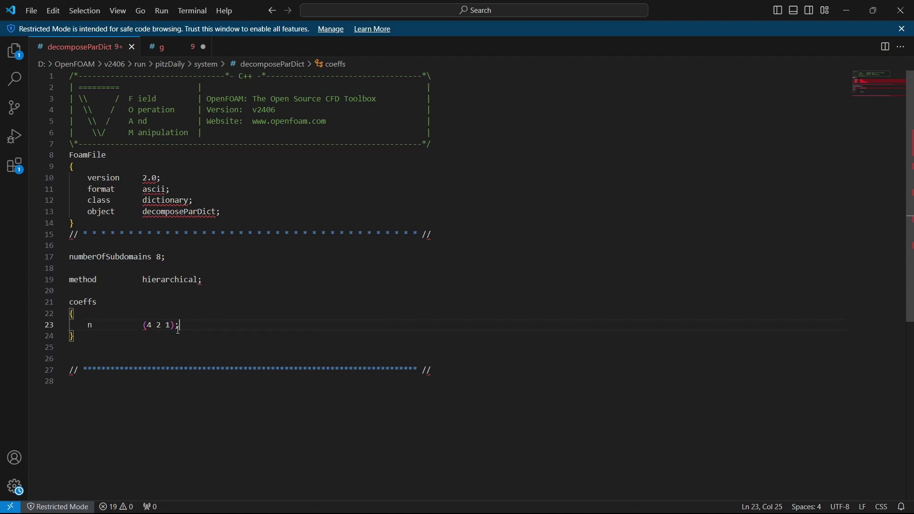
# - Switch to the terminal and enter the decomposePar command at the pitzDaily prompt without running it
pyautogui.moveTo(153, 325)
pyautogui.hotkey('alt', 'Tab')
pyautogui.hotkey('alt', 'Tab')
pyautogui.hotkey('alt', 'Tab')
pyautogui.hotkey('alt', 'Tab')
pyautogui.hotkey('alt', 'Tab')
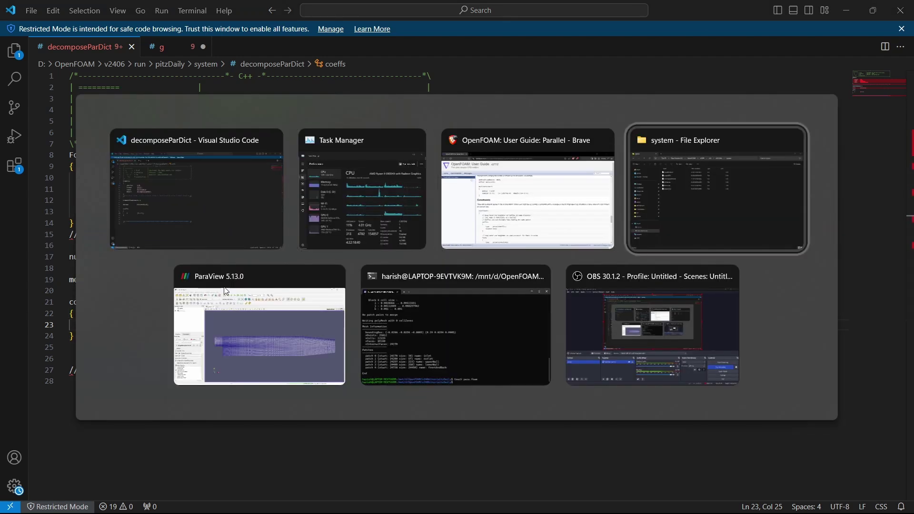
pyautogui.write('decomposePar')
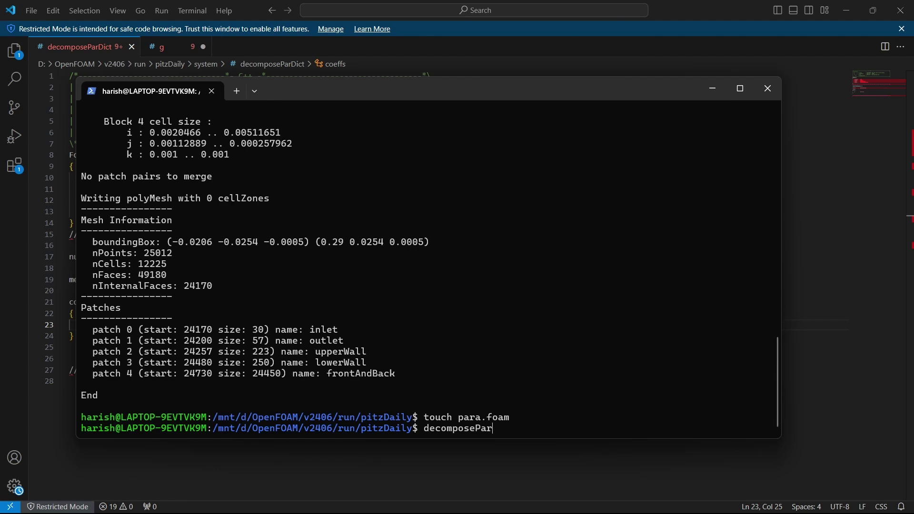
# - Look through the pitzDaily case's constant and system folders in File Explorer, and return to the terminal
pyautogui.hotkey('alt', 'Tab')
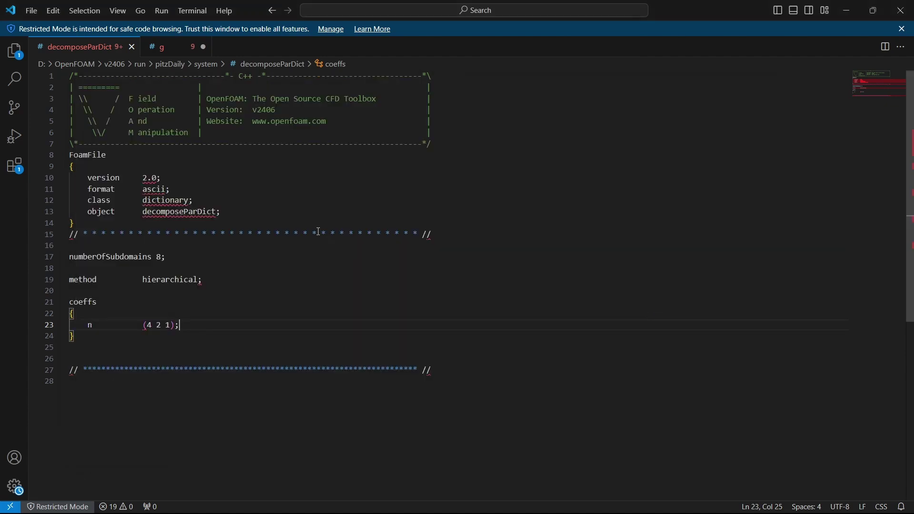
pyautogui.hotkey('alt', 'Tab')
pyautogui.click(204, 369)
pyautogui.hotkey('alt', 'Up')
pyautogui.doubleClick(236, 124)
pyautogui.doubleClick(209, 107)
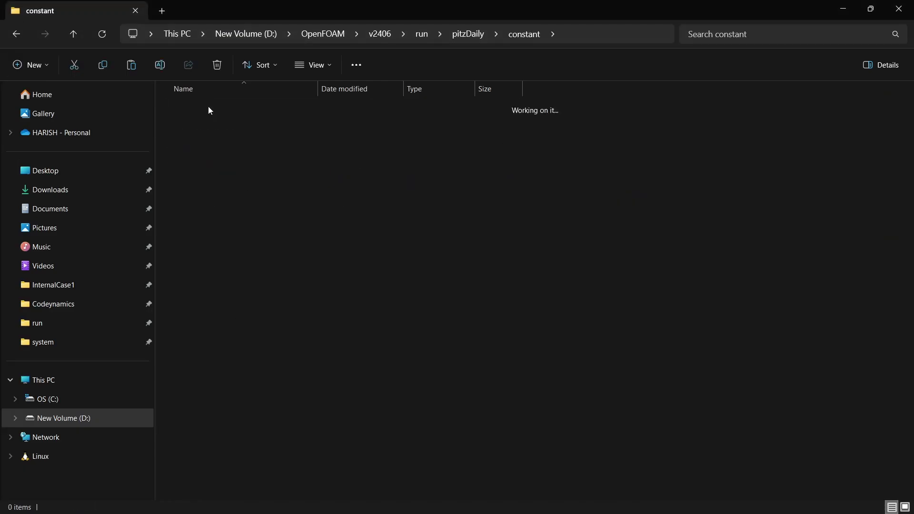
pyautogui.hotkey('alt', 'Left')
pyautogui.hotkey('alt', 'Up')
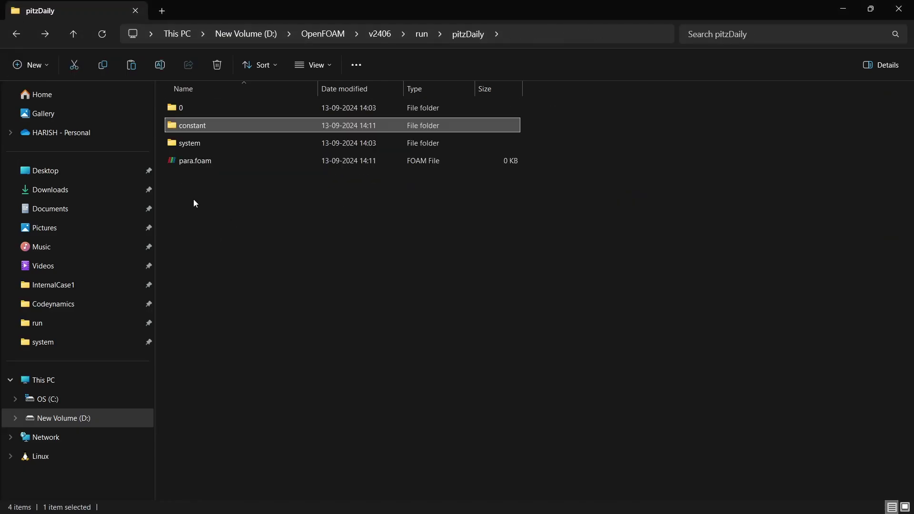
pyautogui.doubleClick(204, 141)
pyautogui.hotkey('alt', 'Tab')
pyautogui.hotkey('alt', 'Tab')
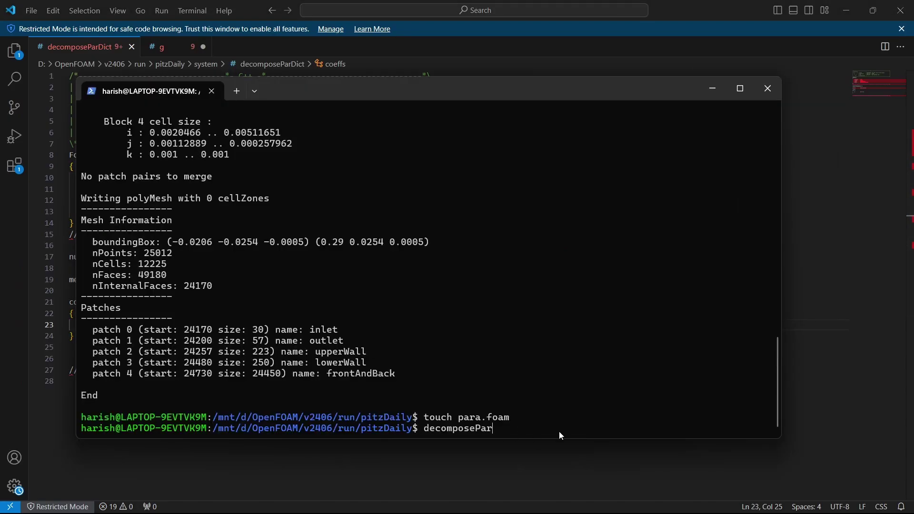
# - Run the entered decomposePar command and review the terminal output for each processor's mesh
pyautogui.press('Return')
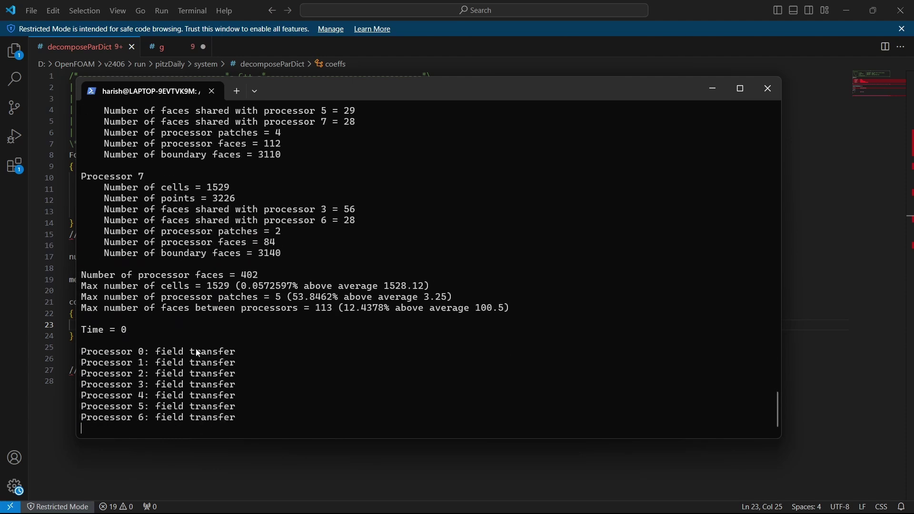
pyautogui.scroll(20, 211, 178)
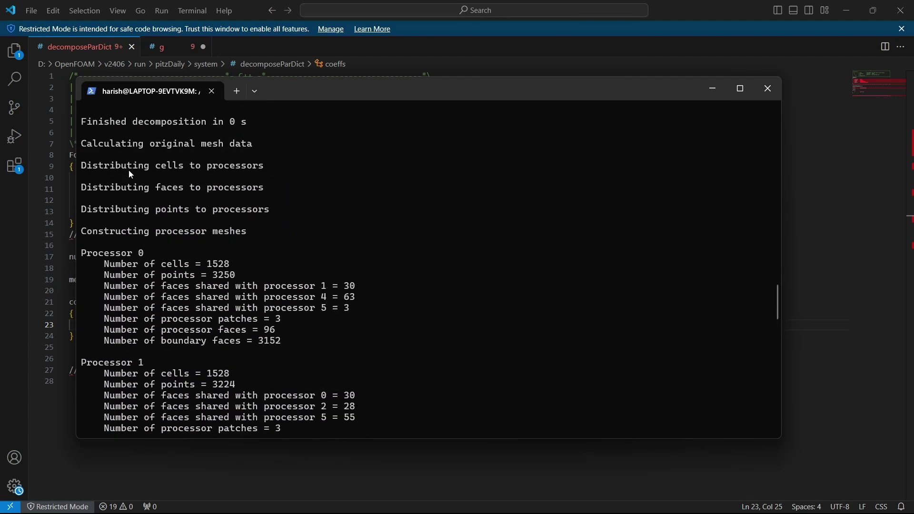
pyautogui.scroll(5, 152, 234)
pyautogui.scroll(-4, 161, 273)
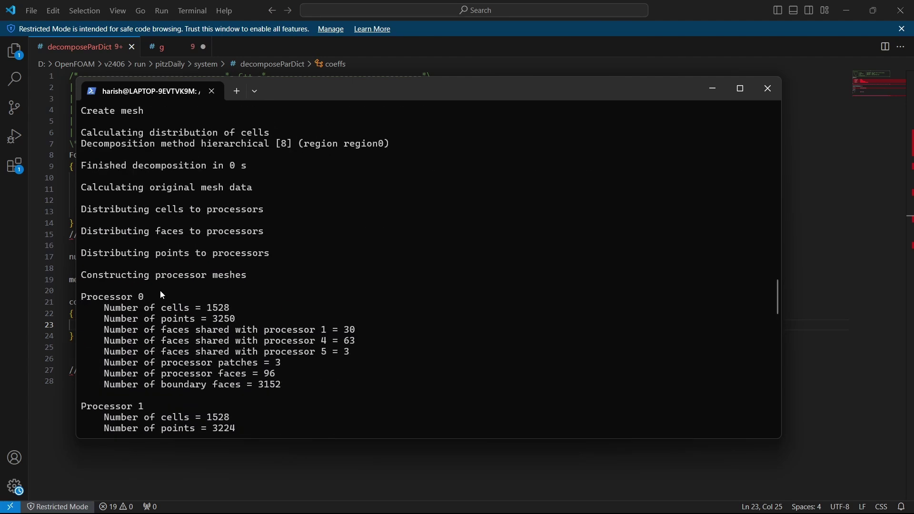
pyautogui.scroll(-20, 141, 320)
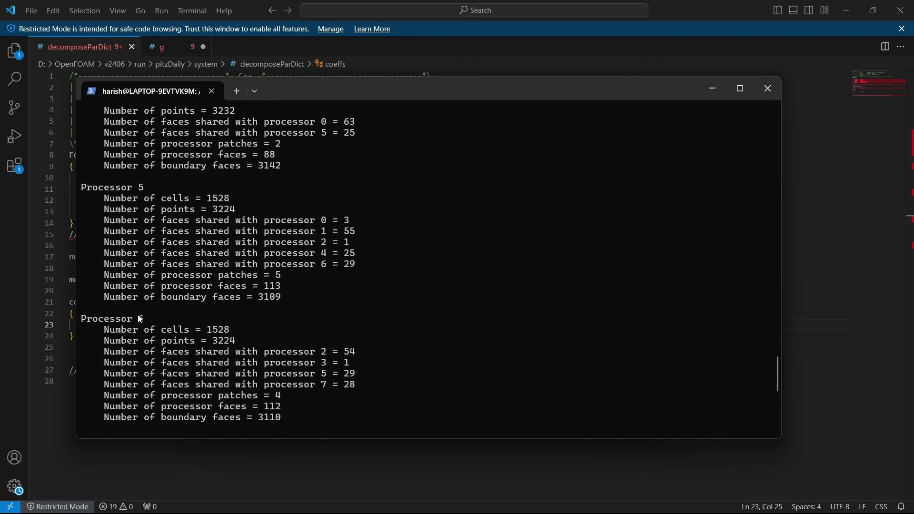
pyautogui.scroll(-7, 138, 315)
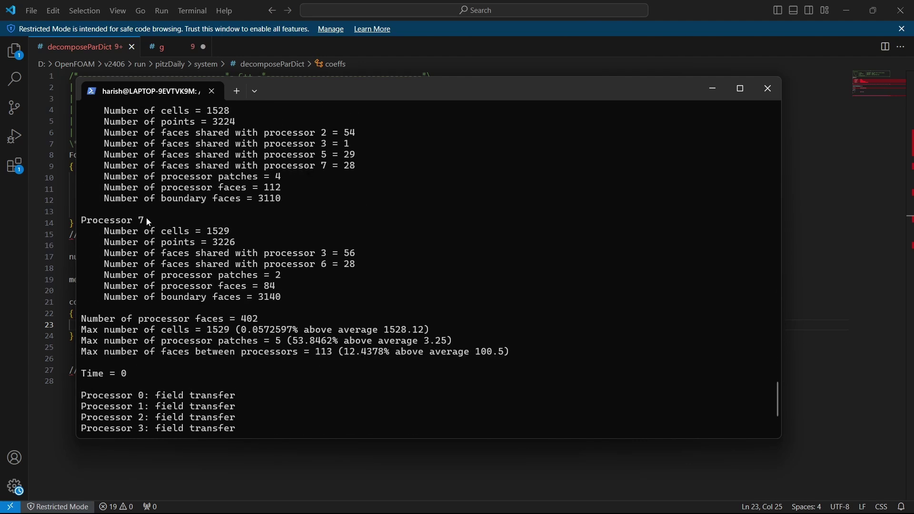
pyautogui.click(170, 221)
pyautogui.moveTo(155, 312); pyautogui.dragTo(240, 315)
pyautogui.hotkey('ctrl', 'c')
# - Switch to File Explorer and inspect the pitzDaily case's 0 folder and the polyMesh files inside processor0's constant folder
pyautogui.hotkey('alt', 'Tab')
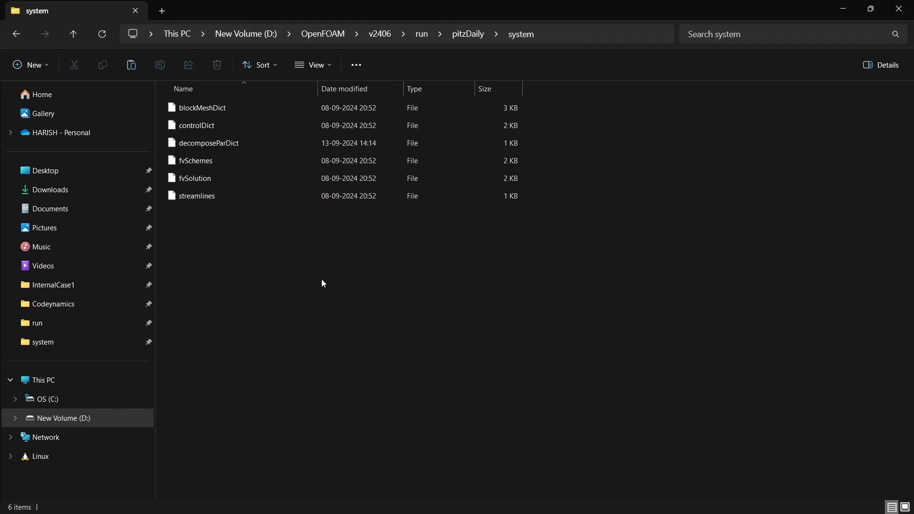
pyautogui.hotkey('alt', 'Up')
pyautogui.doubleClick(185, 107)
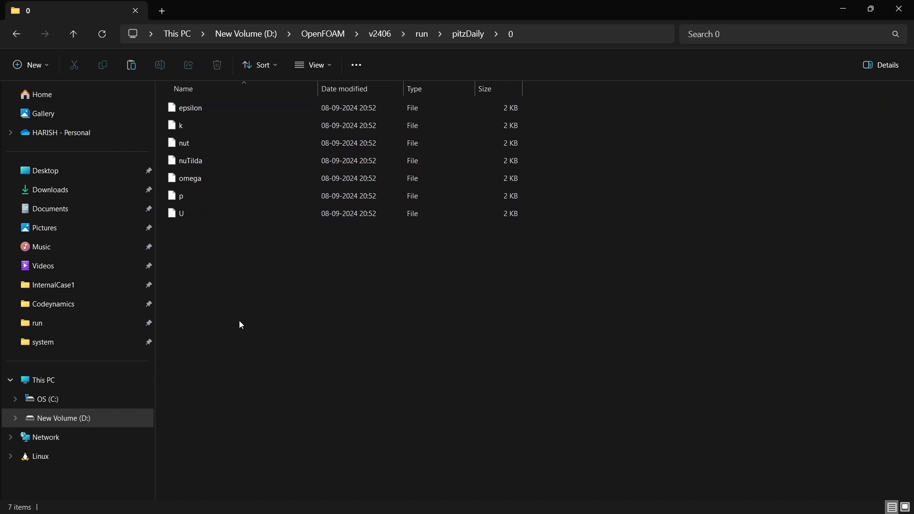
pyautogui.hotkey('alt', 'Left')
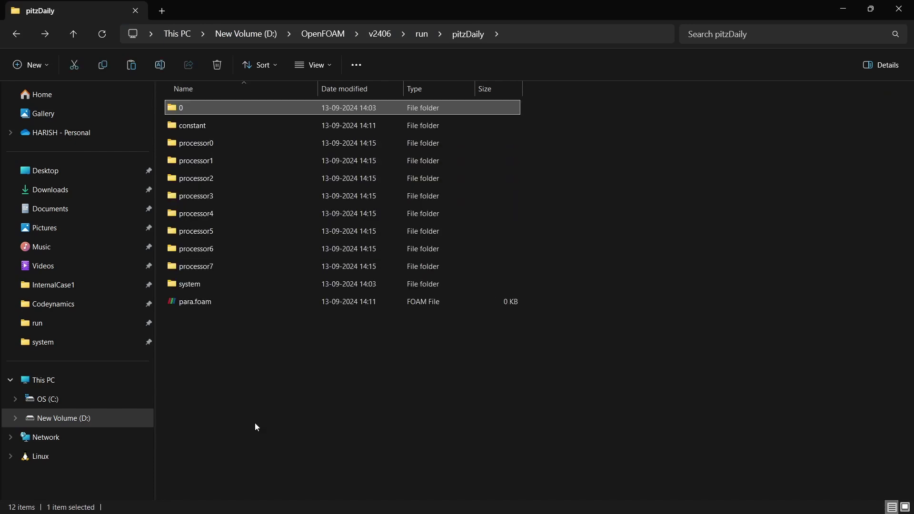
pyautogui.doubleClick(202, 144)
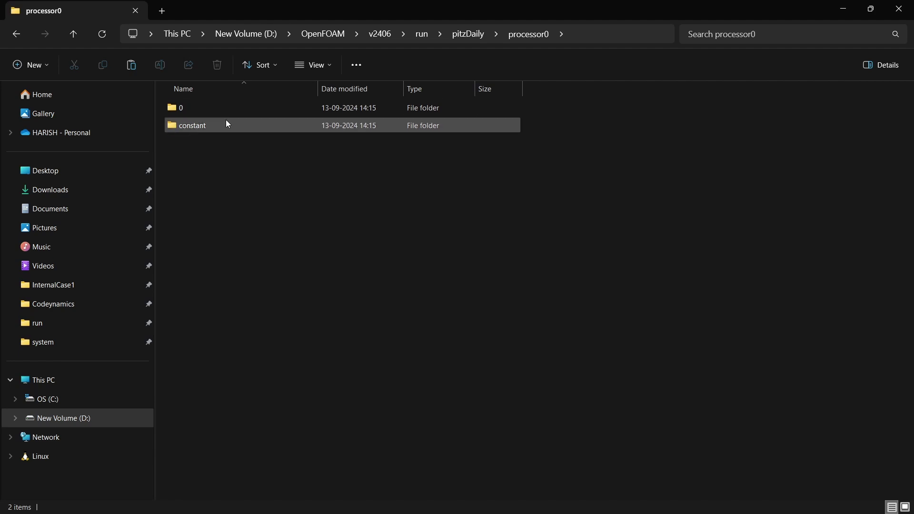
pyautogui.doubleClick(213, 127)
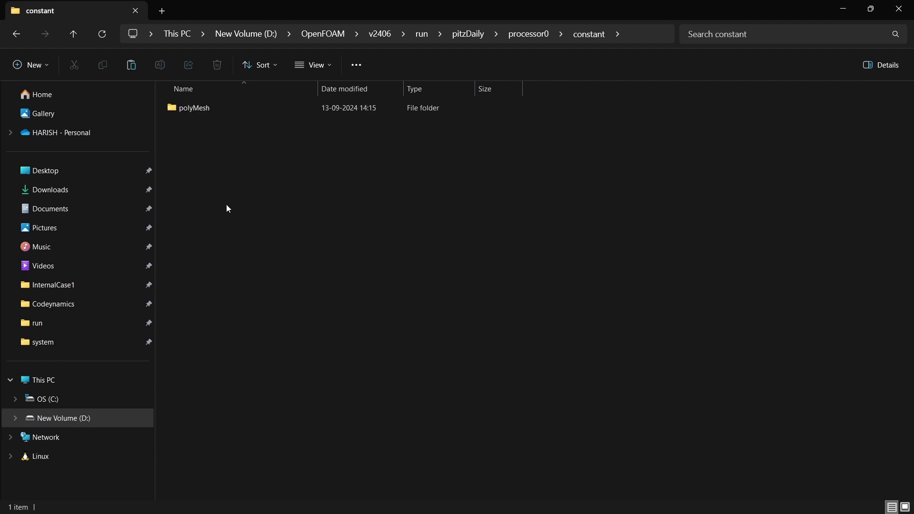
pyautogui.doubleClick(204, 108)
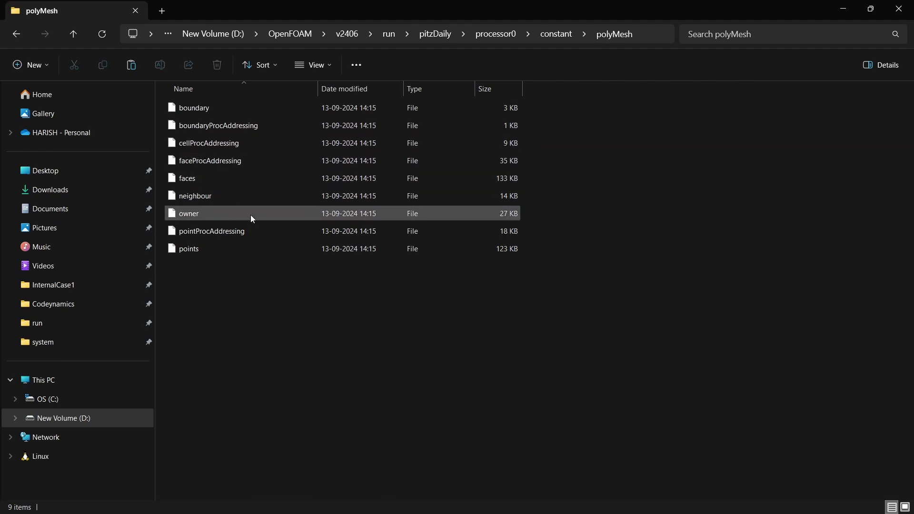
pyautogui.hotkey('alt', 'Left')
pyautogui.hotkey('alt', 'Left')
pyautogui.hotkey('alt', 'Left')
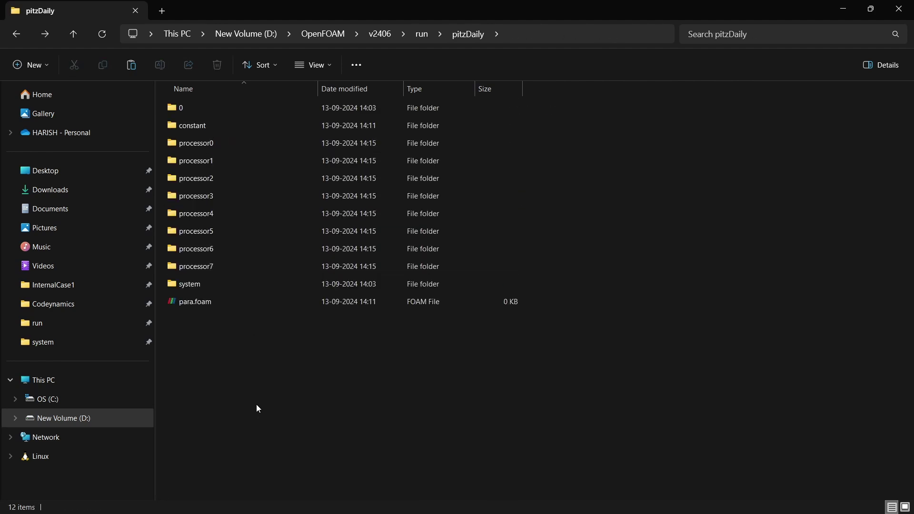
# - Switch to ParaView, load para.foam as a Decomposed Case, and display it with the Feature Edges representation
pyautogui.hotkey('alt', 'Tab')
pyautogui.click(580, 332)
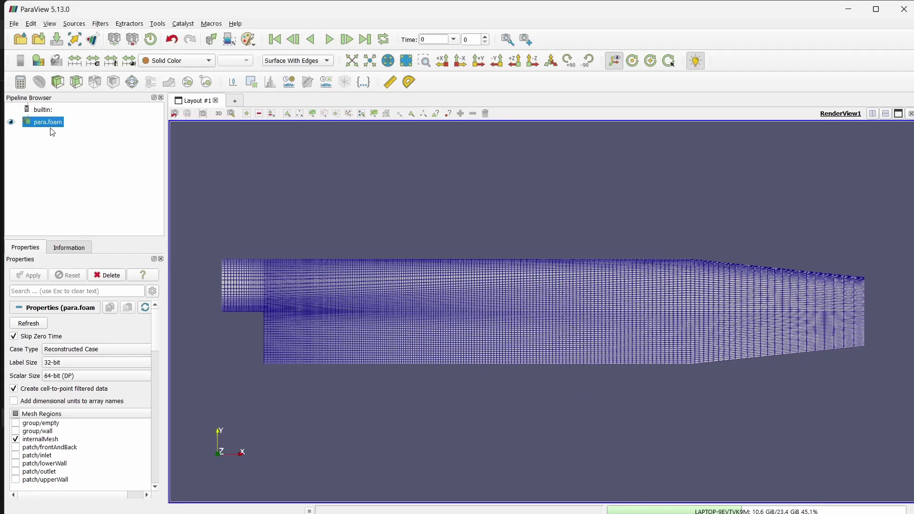
pyautogui.click(102, 349)
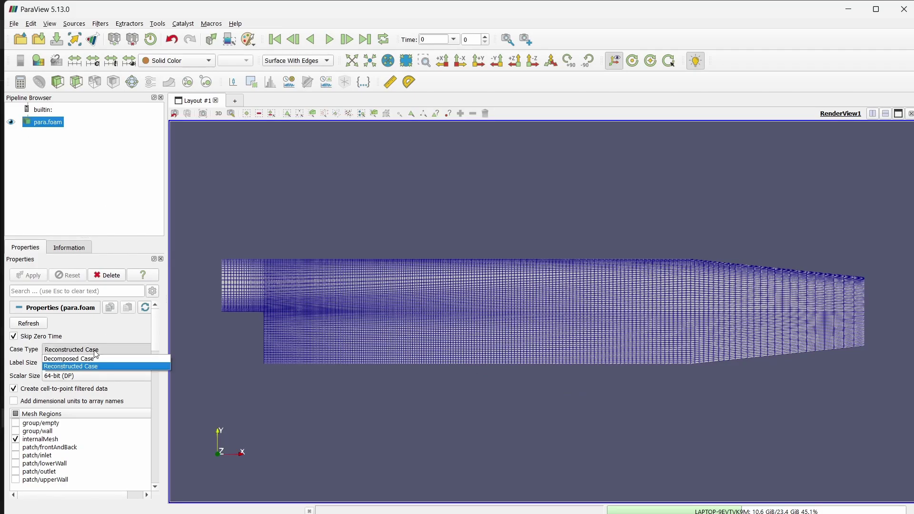
pyautogui.click(67, 361)
pyautogui.click(27, 277)
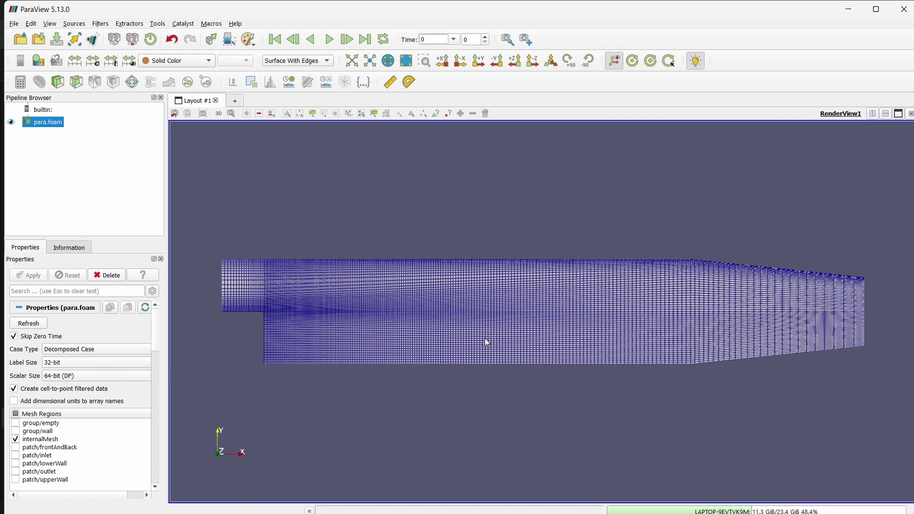
pyautogui.click(301, 60)
pyautogui.click(298, 19)
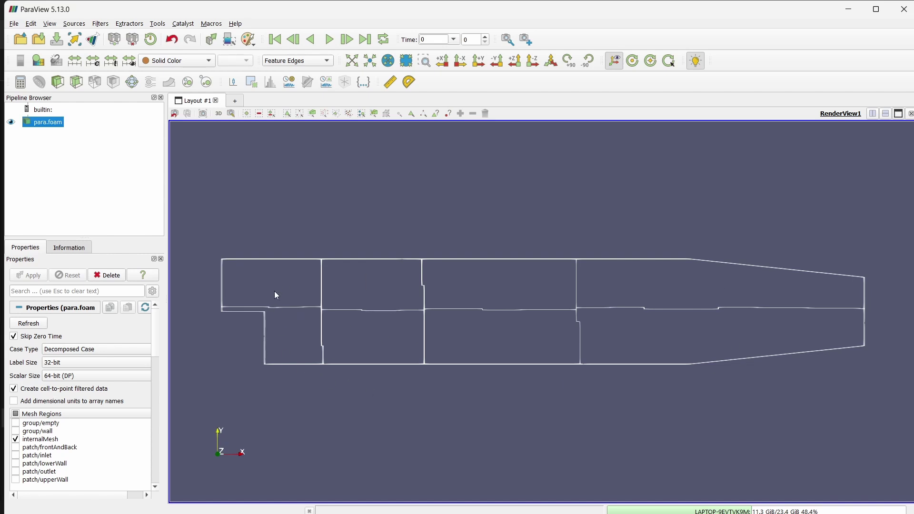
# - Compare the n coefficients in decomposeParDict in VS Code with the subdomain outlines in ParaView
pyautogui.hotkey('alt', 'Tab')
pyautogui.press('Tab')
pyautogui.press('Tab')
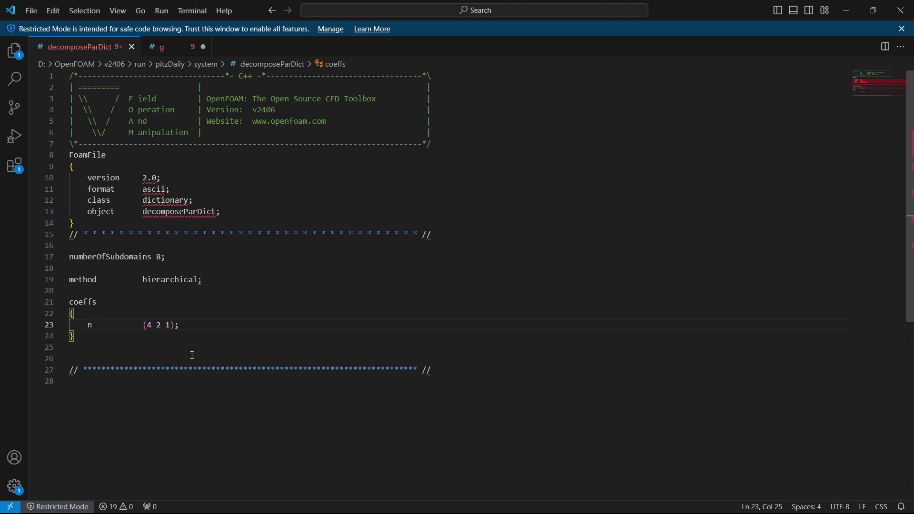
pyautogui.hotkey('alt', 'Tab')
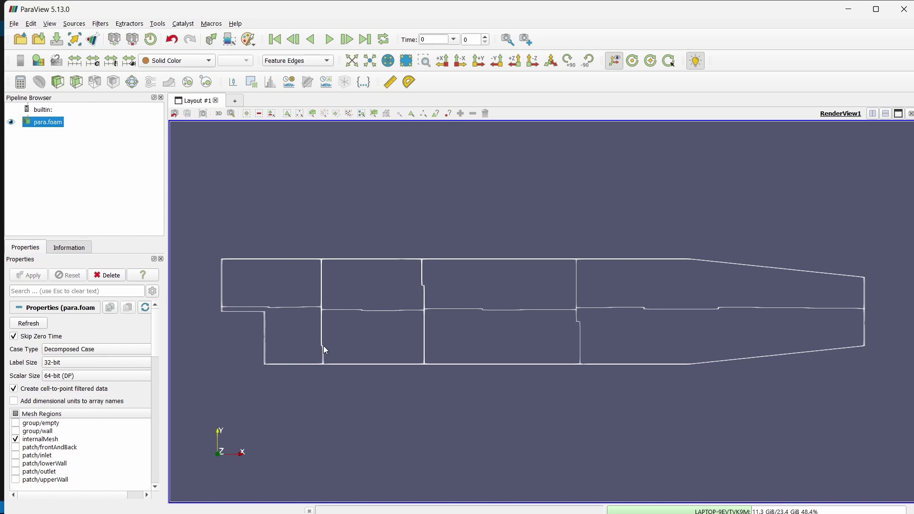
# - Switch to the terminal and compare the number of cells assigned to each processor in the decomposePar output
pyautogui.hotkey('alt', 'Tab')
pyautogui.click(230, 317)
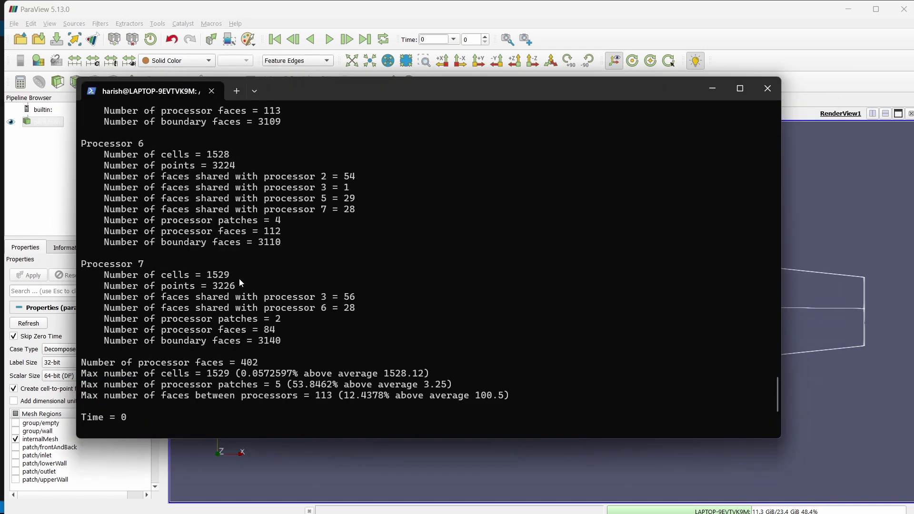
pyautogui.doubleClick(219, 274)
pyautogui.scroll(4, 221, 278)
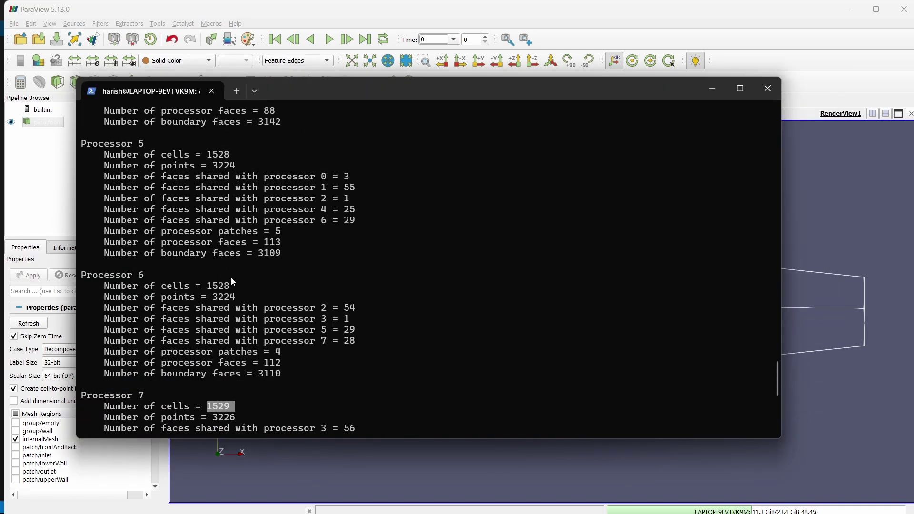
pyautogui.doubleClick(231, 284)
pyautogui.doubleClick(230, 148)
pyautogui.scroll(4, 230, 147)
pyautogui.moveTo(230, 187); pyautogui.dragTo(254, 177)
pyautogui.scroll(8, 248, 261)
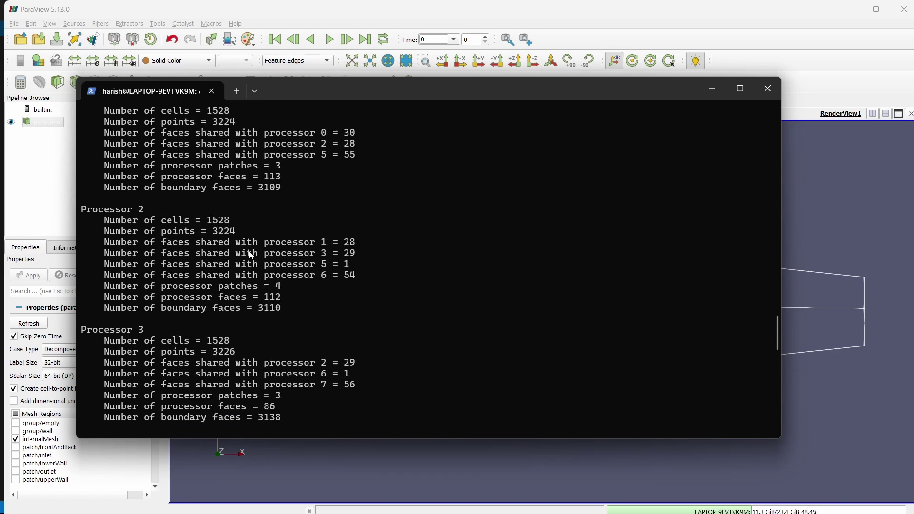
pyautogui.scroll(3, 251, 255)
pyautogui.scroll(-20, 273, 292)
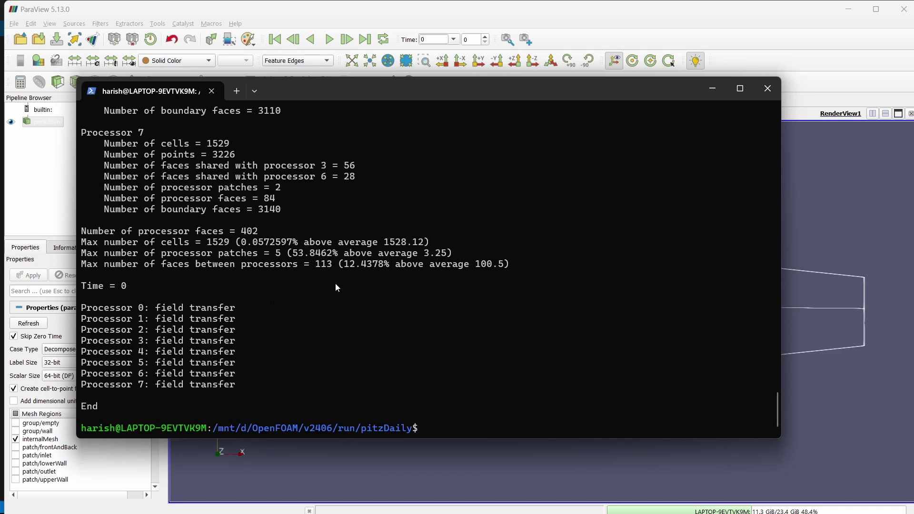
# - Run mpirun -np 8 simpleFoam -parallel, matching numberOfSubdomains in decomposeParDict, and refresh the pitzDaily folder in File Explorer
pyautogui.write('mpirun -np')
pyautogui.hotkey('alt', 'Tab')
pyautogui.hotkey('alt', 'Tab')
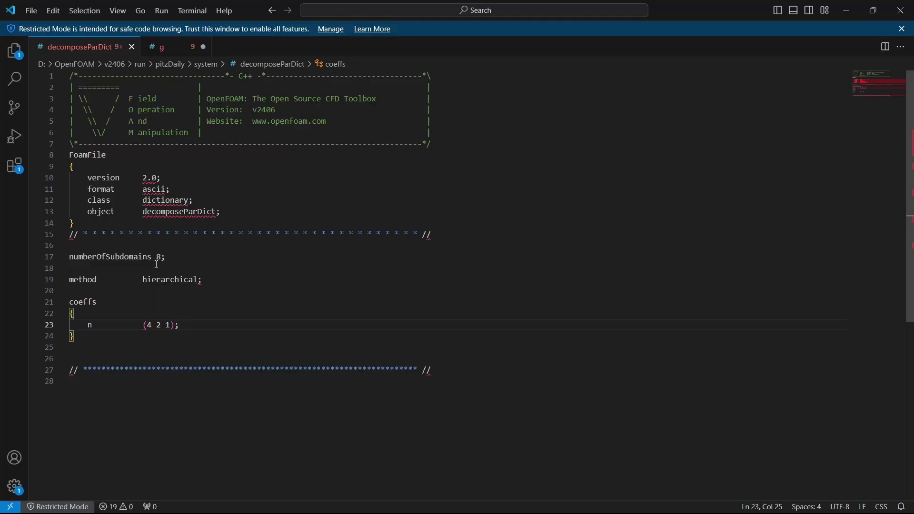
pyautogui.hotkey('alt', 'Tab')
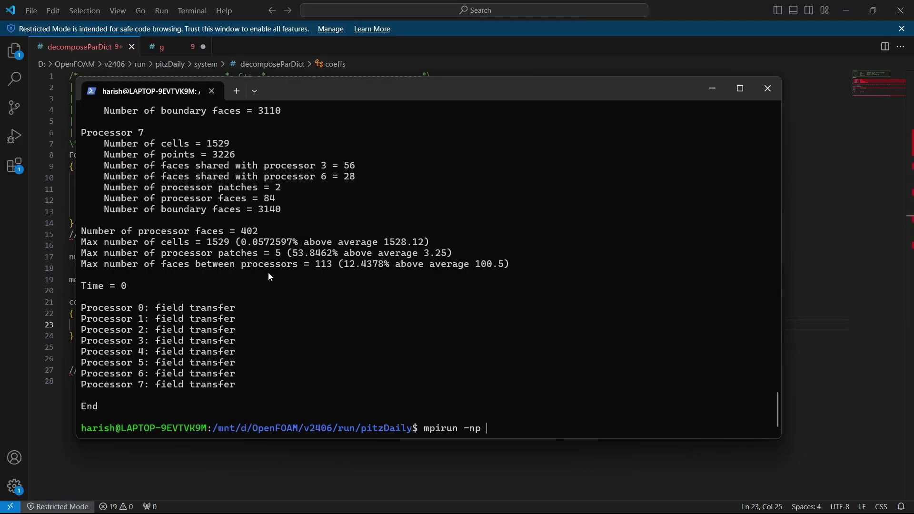
pyautogui.write('8 simpleFoam -')
pyautogui.write('parallel')
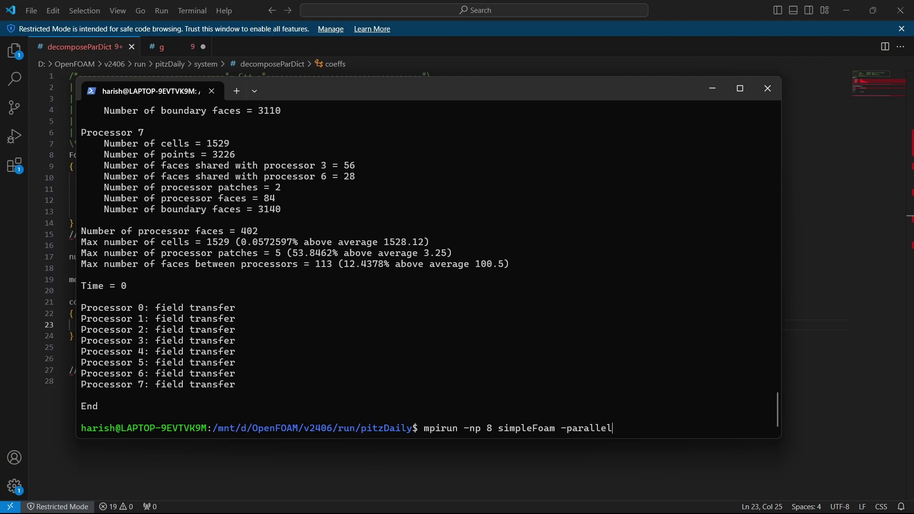
pyautogui.press('Return')
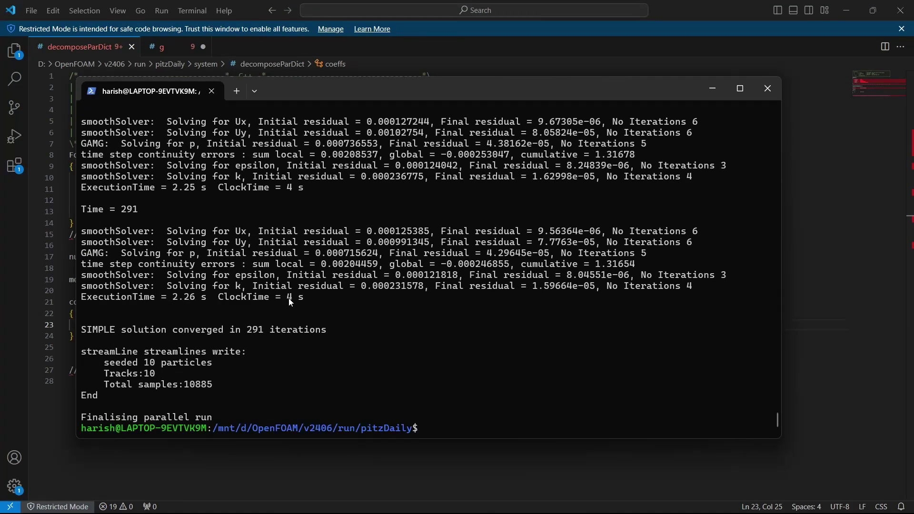
pyautogui.click(230, 402)
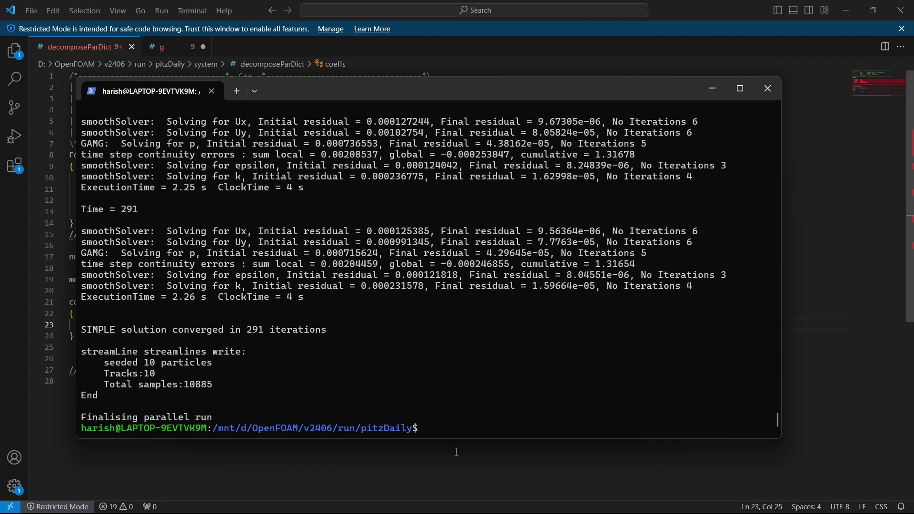
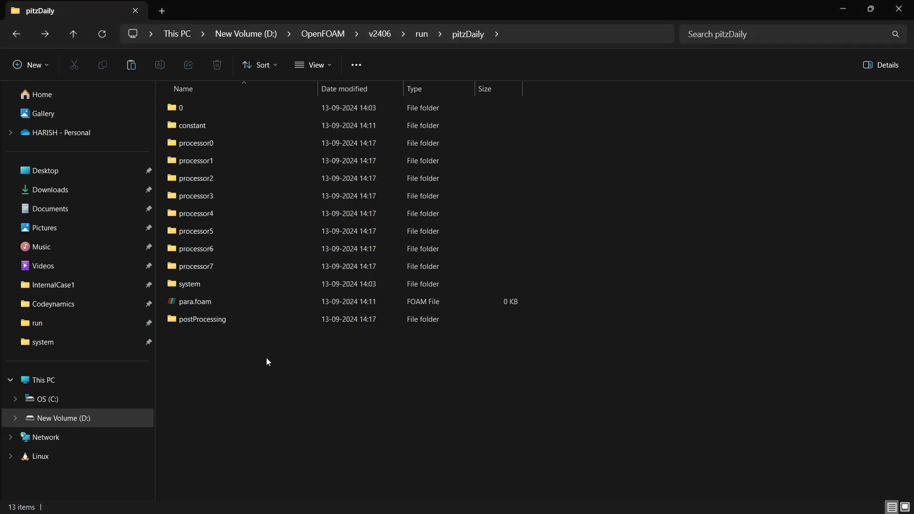
pyautogui.press('F5')
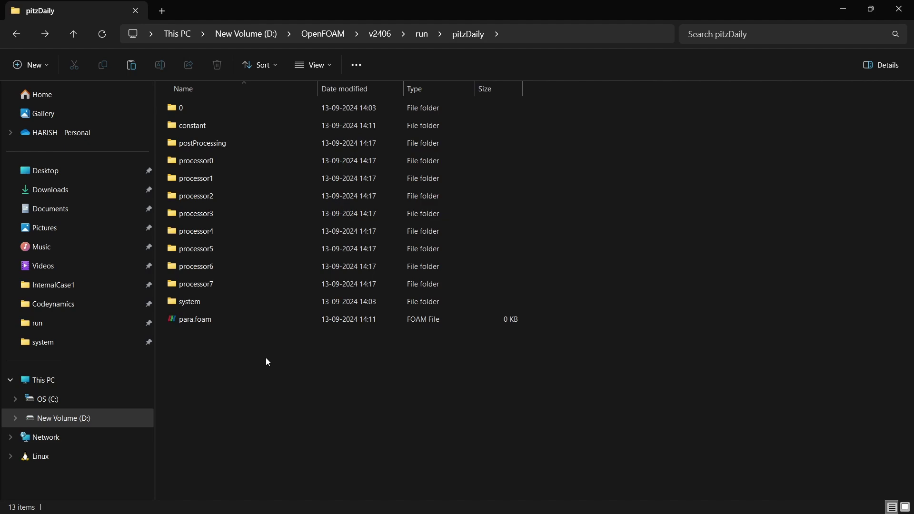
# - Switch to VS Code, set the decomposition method in decomposeParDict to simple, and select that method value
pyautogui.hotkey('alt', 'Tab')
pyautogui.click(737, 189)
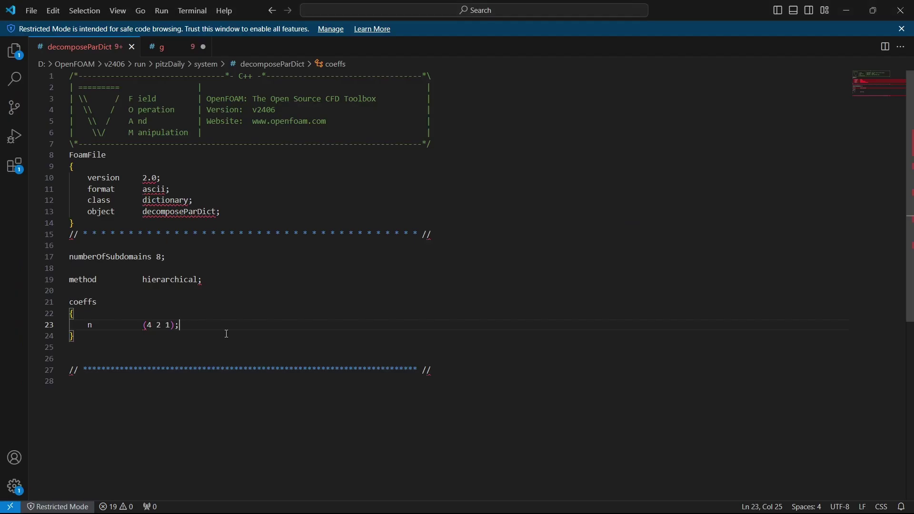
pyautogui.doubleClick(171, 280)
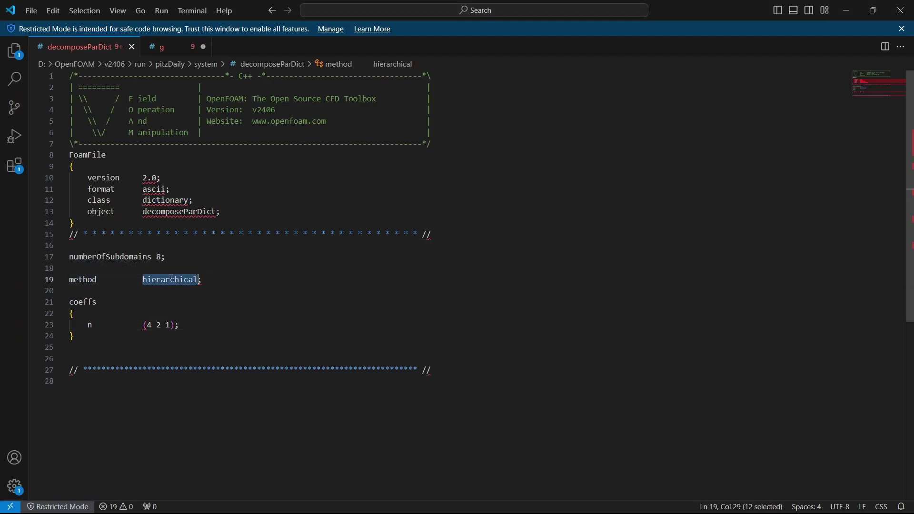
pyautogui.write('simple')
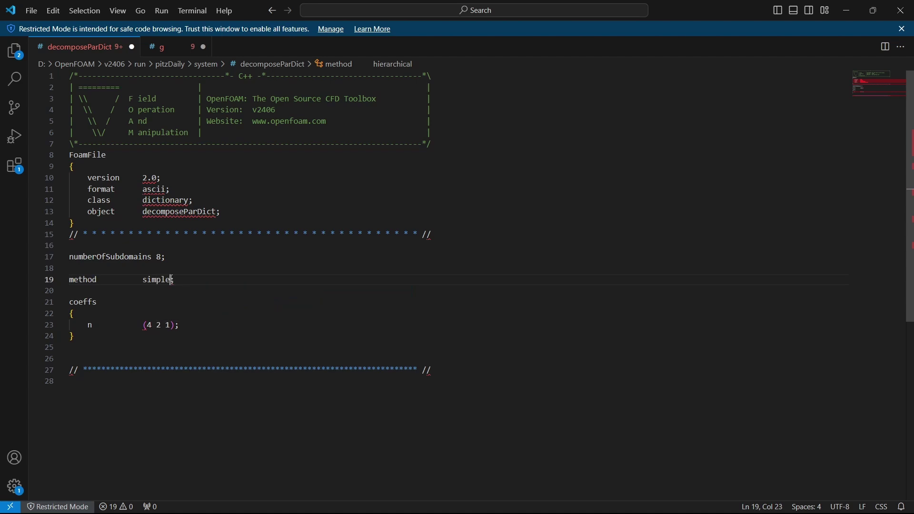
pyautogui.click(188, 281)
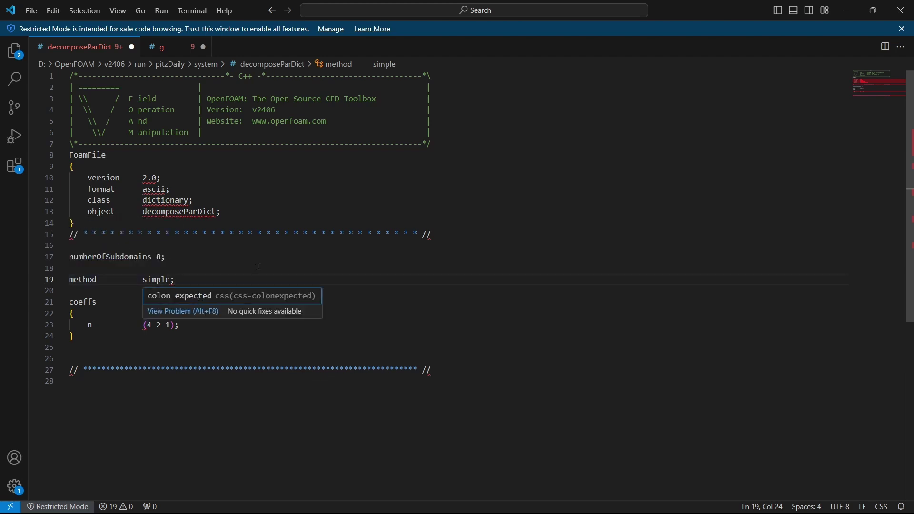
pyautogui.click(394, 268)
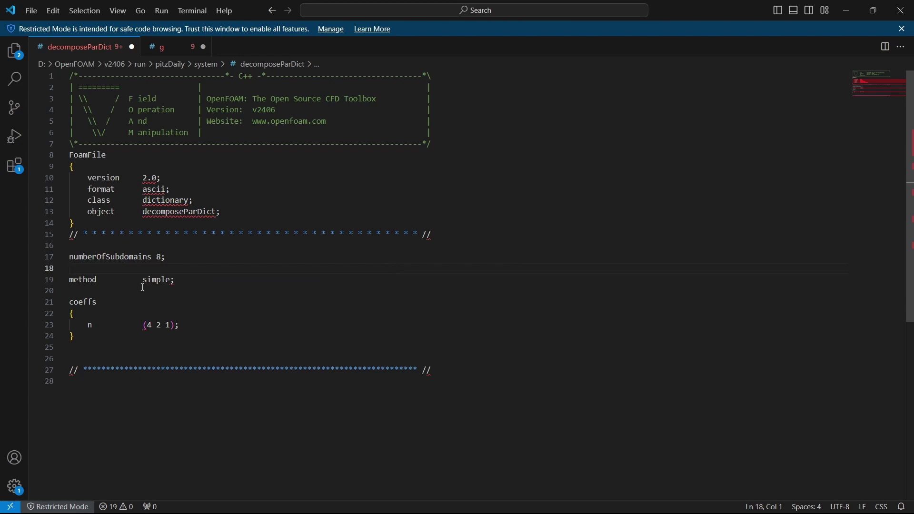
pyautogui.doubleClick(157, 280)
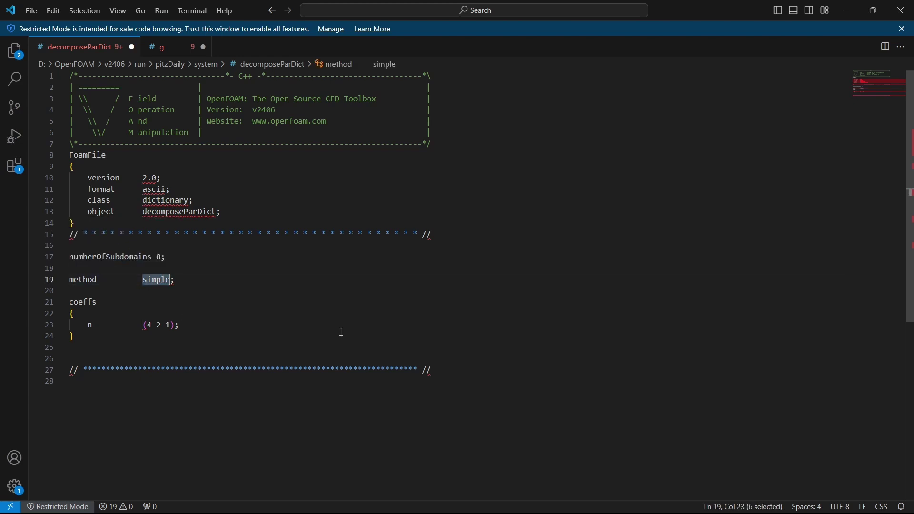
# - Set the decomposition method to scotch, remove the coeffs block from decomposeParDict, and save the file
pyautogui.write('scotch')
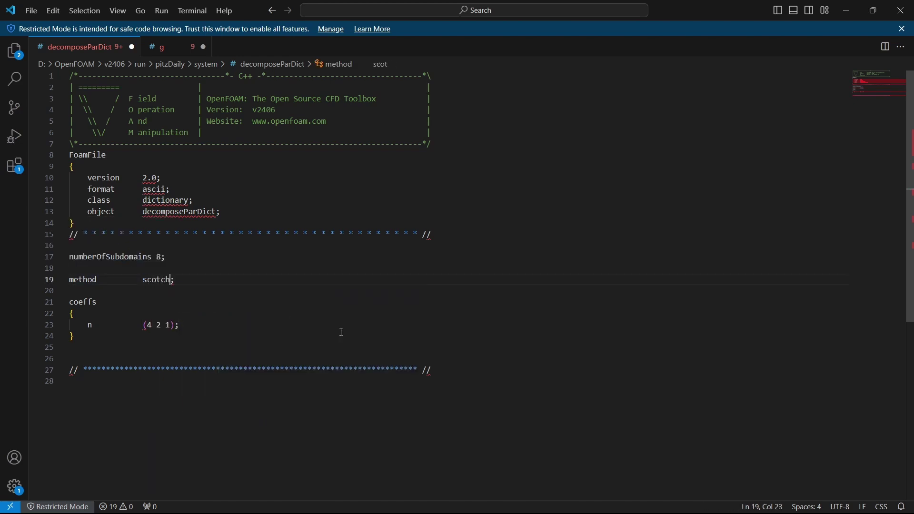
pyautogui.click(106, 346)
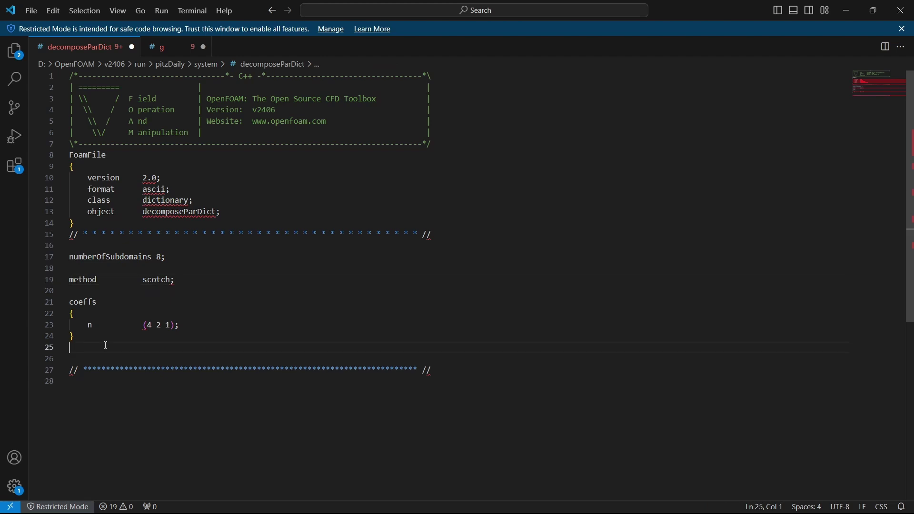
pyautogui.moveTo(92, 338); pyautogui.dragTo(62, 297)
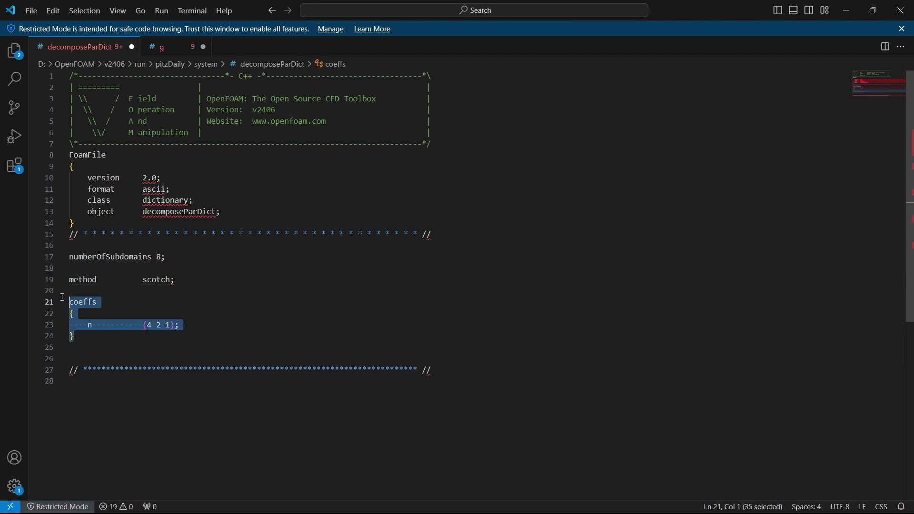
pyautogui.press('BackSpace')
pyautogui.press('BackSpace')
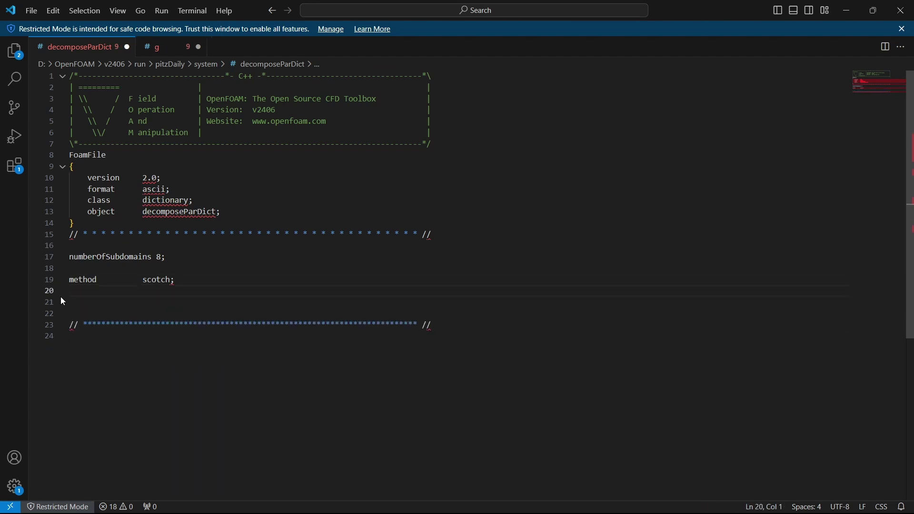
pyautogui.hotkey('ctrl', 's')
# - Switch to File Explorer and delete the postProcessing folder and the processor0 to processor7 folders from pitzDaily
pyautogui.hotkey('alt', 'Tab')
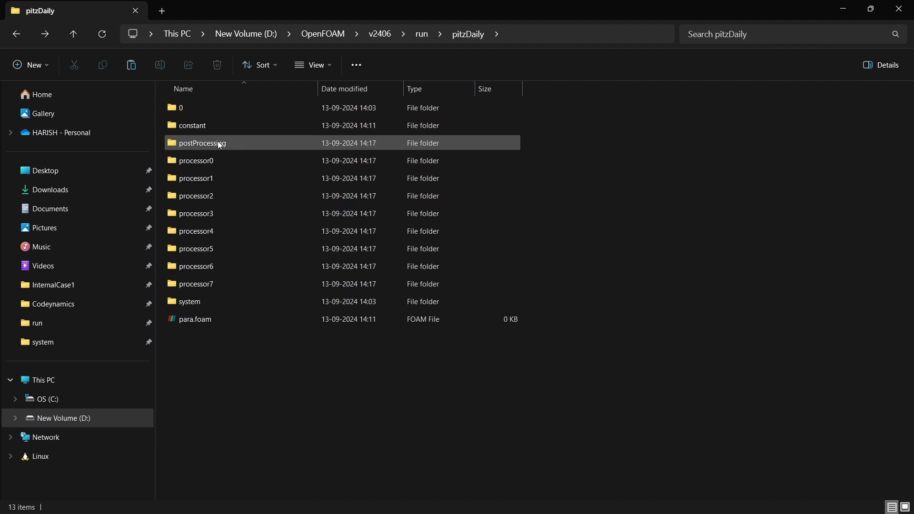
pyautogui.click(218, 142)
pyautogui.keyDown('shift'); pyautogui.click(222, 282); pyautogui.keyUp('shift')
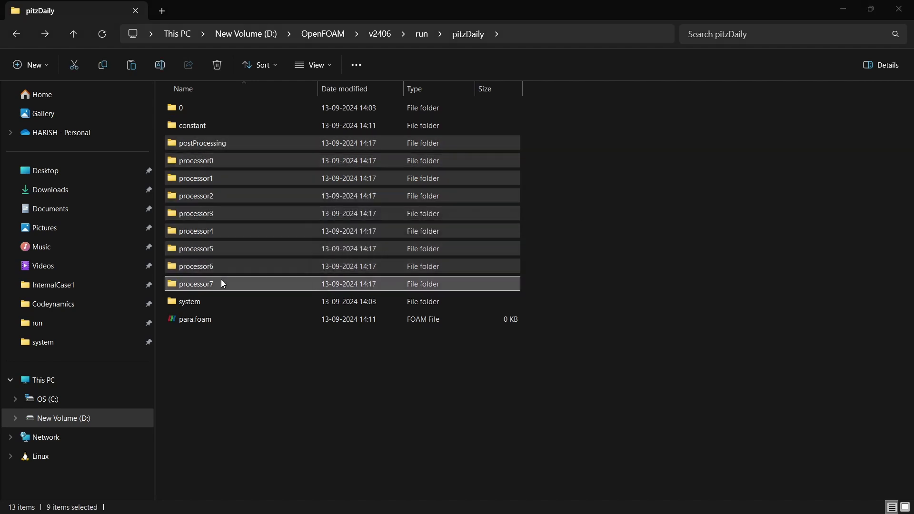
pyautogui.press('Delete')
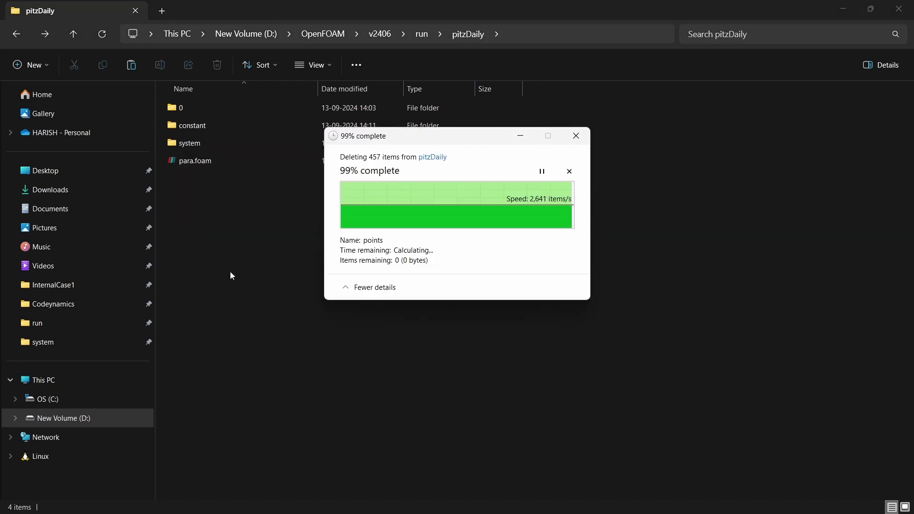
# - Permanently delete the polyMesh folder inside the case's constant folder
pyautogui.hotkey('alt', 'Tab')
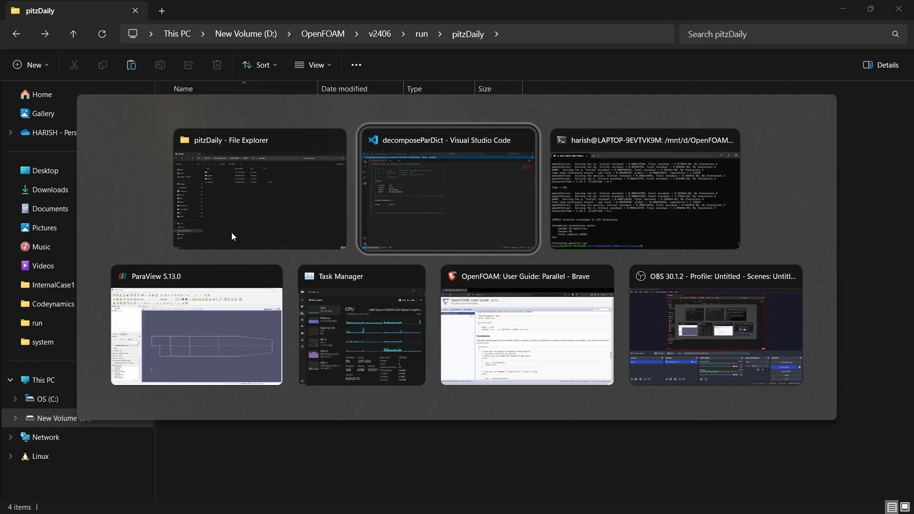
pyautogui.press('Tab')
pyautogui.hotkey('alt', 'Tab')
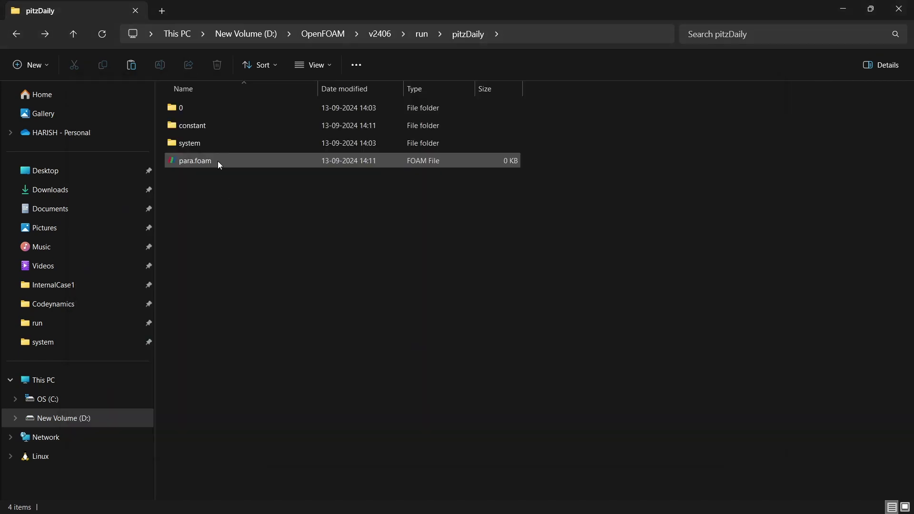
pyautogui.doubleClick(204, 129)
pyautogui.click(209, 108)
pyautogui.hotkey('shift', 'Delete')
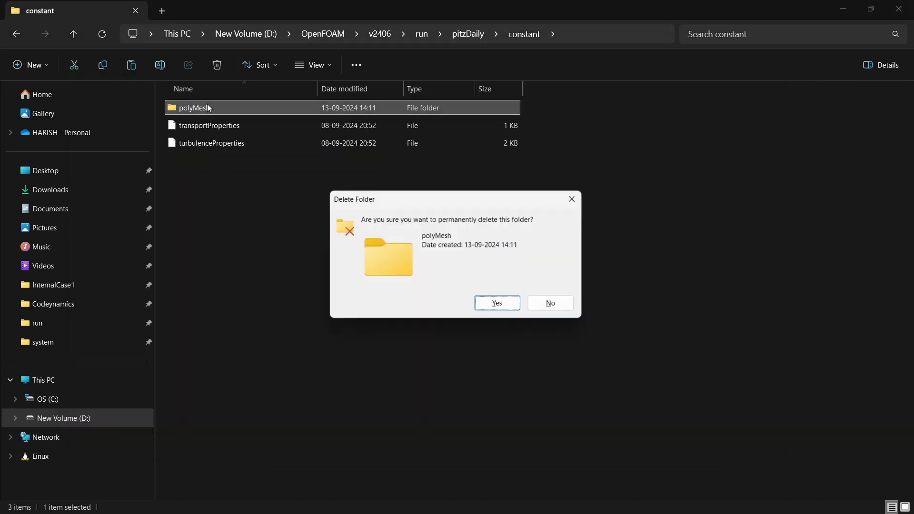
pyautogui.press('Return')
# - Switch to the terminal, regenerate the mesh with blockMesh, and decompose it with decomposePar
pyautogui.hotkey('alt', 'Tab')
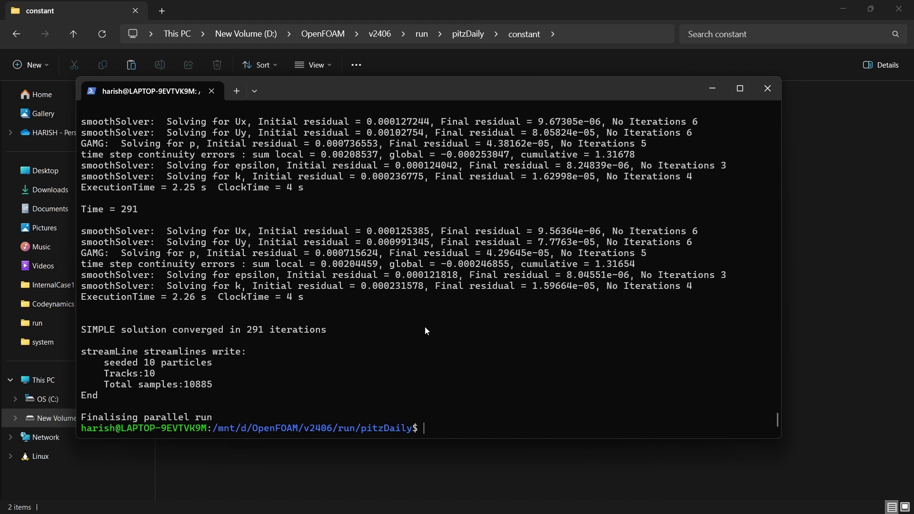
pyautogui.click(330, 303)
pyautogui.write('blockMesh')
pyautogui.press('Return')
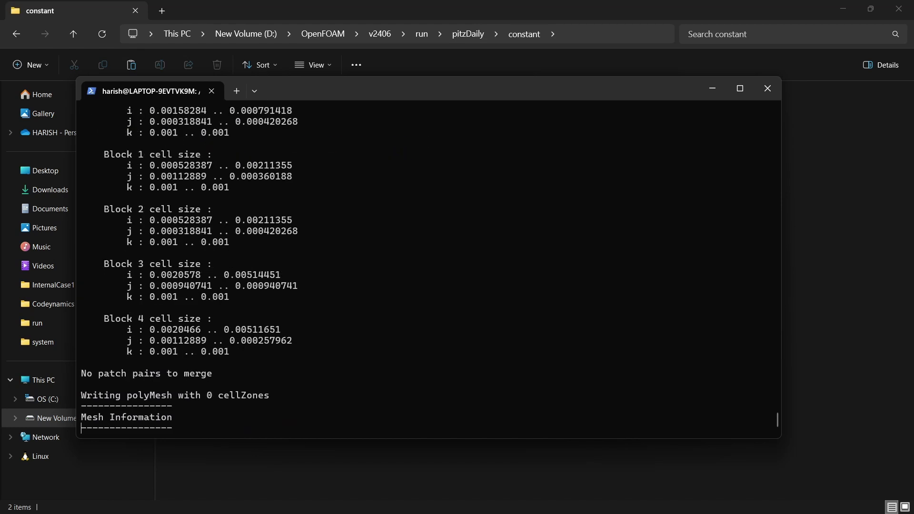
pyautogui.write('decom')
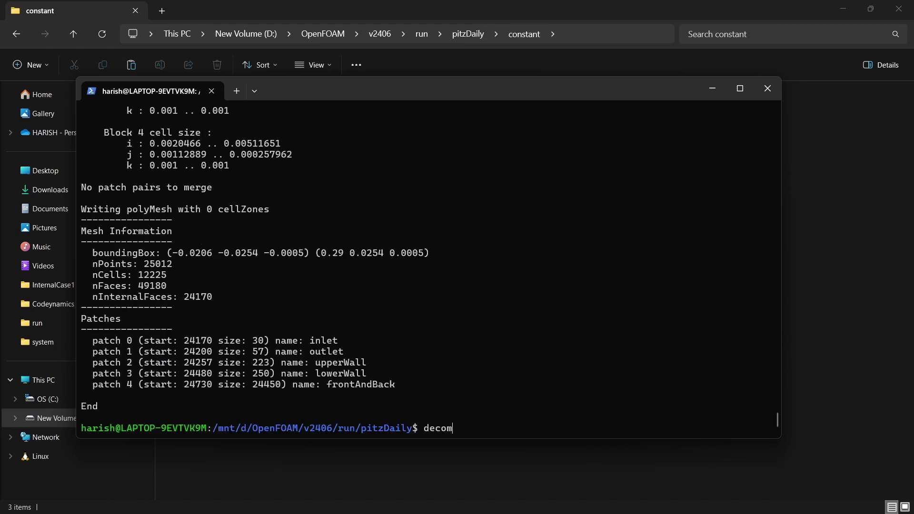
pyautogui.write('posePar')
pyautogui.press('Return')
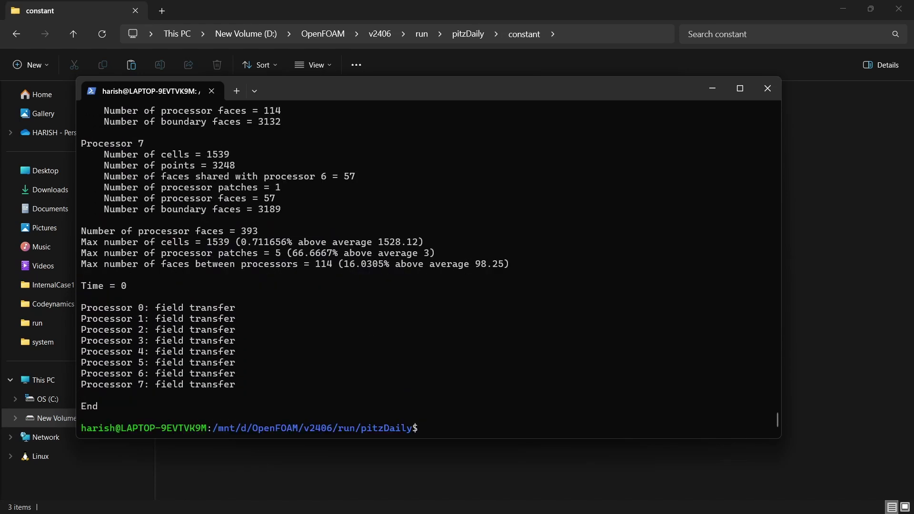
# - Rerun the parallel solver on eight processes with mpirun -np 8 simpleFoam -parallel
pyautogui.press('Up')
pyautogui.press('Up')
pyautogui.press('Up')
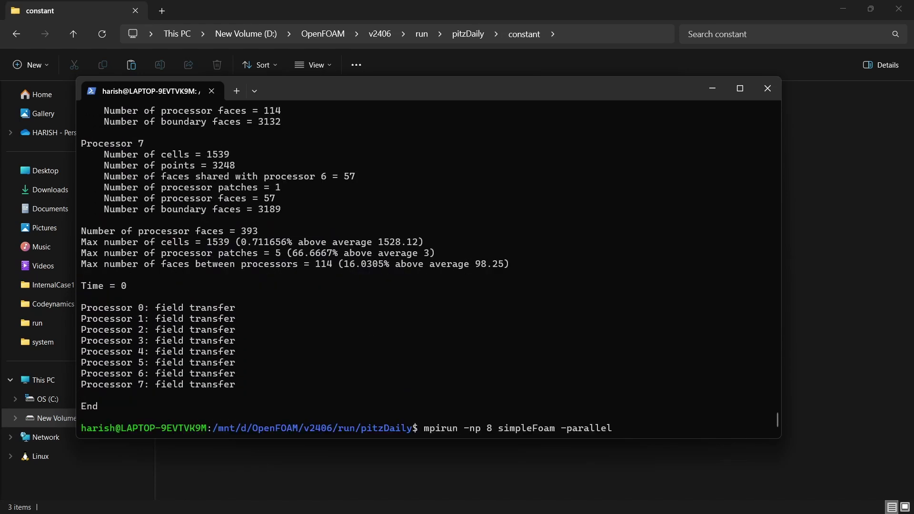
pyautogui.press('Return')
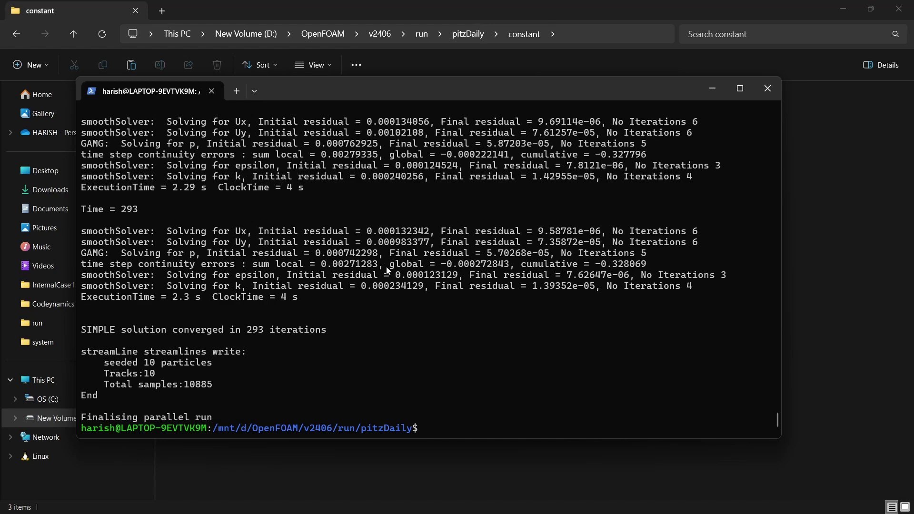
# - Switch to ParaView, refresh the decomposed para.foam case, and examine the subdomain outlines produced by the scotch method
pyautogui.hotkey('alt', 'Tab')
pyautogui.hotkey('alt', 'Tab')
pyautogui.hotkey('alt', 'Tab')
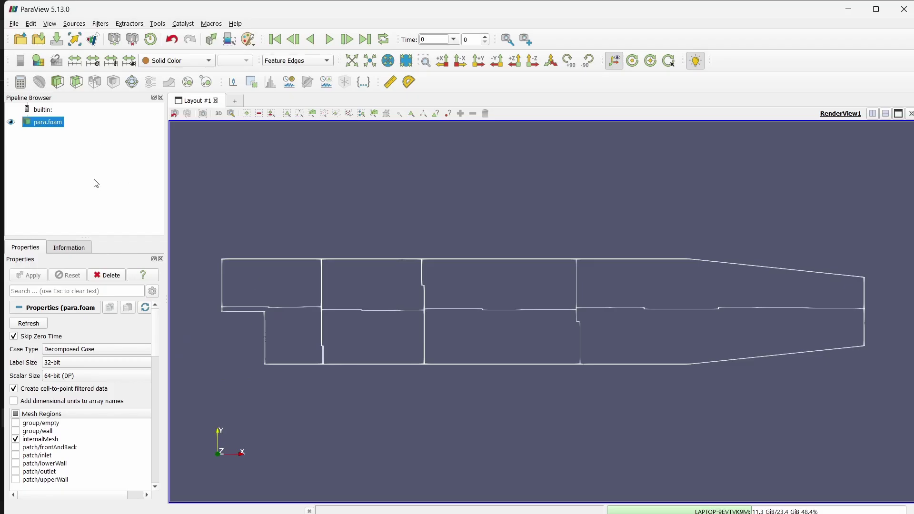
pyautogui.click(41, 326)
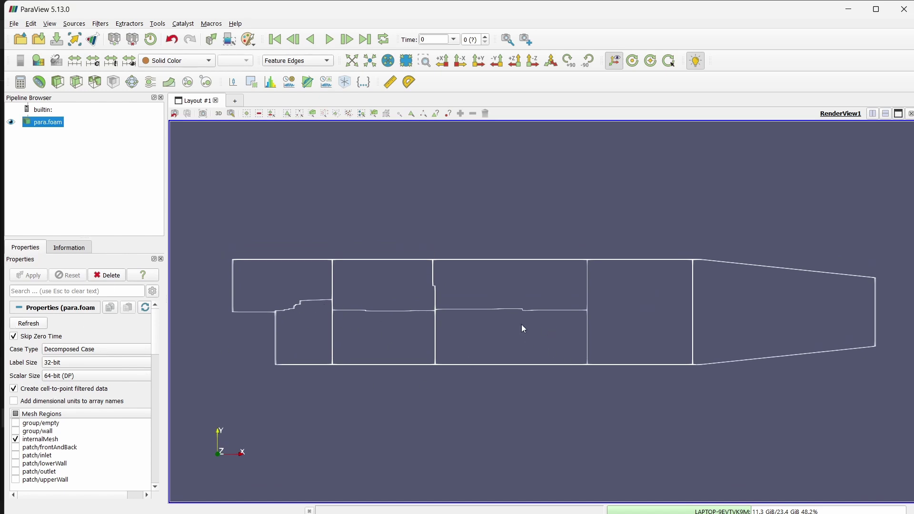
pyautogui.moveTo(533, 322); pyautogui.dragTo(522, 324)
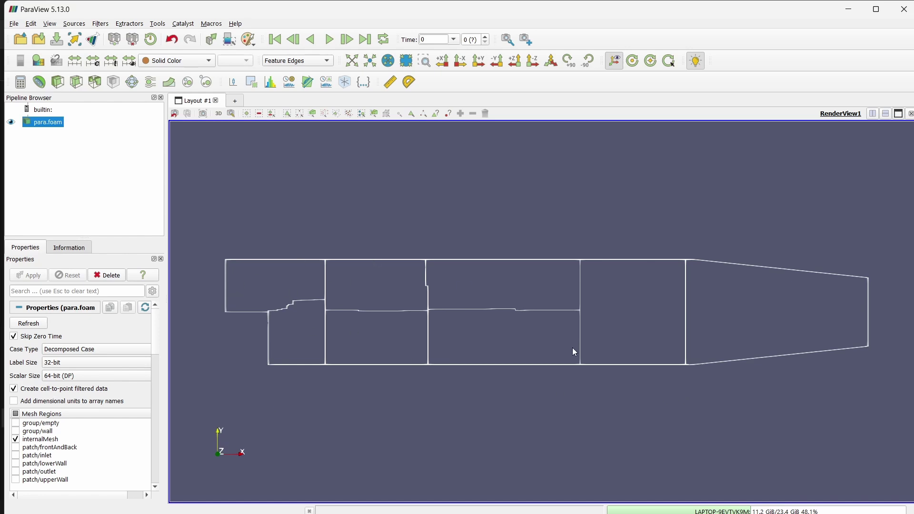
# - Go back up to the pitzDaily folder in File Explorer to check its contents, and return to ParaView
pyautogui.hotkey('alt', 'Tab')
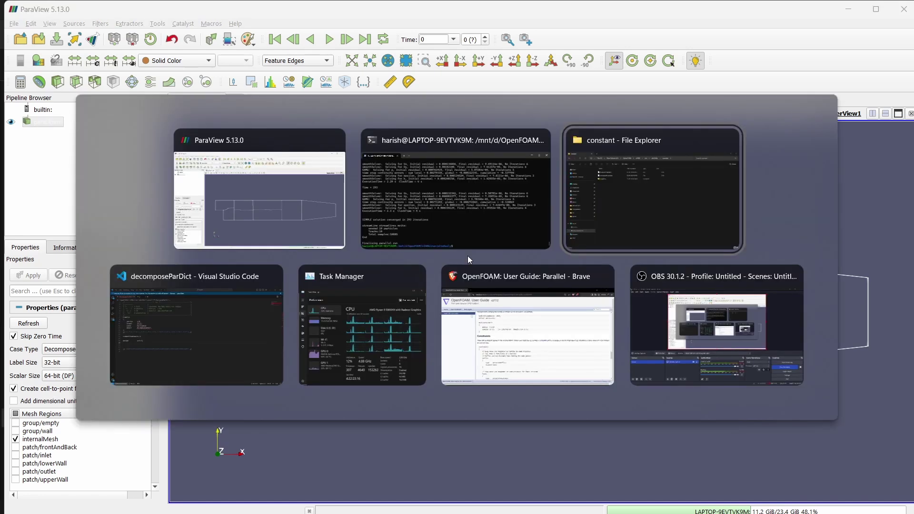
pyautogui.hotkey('alt', 'Up')
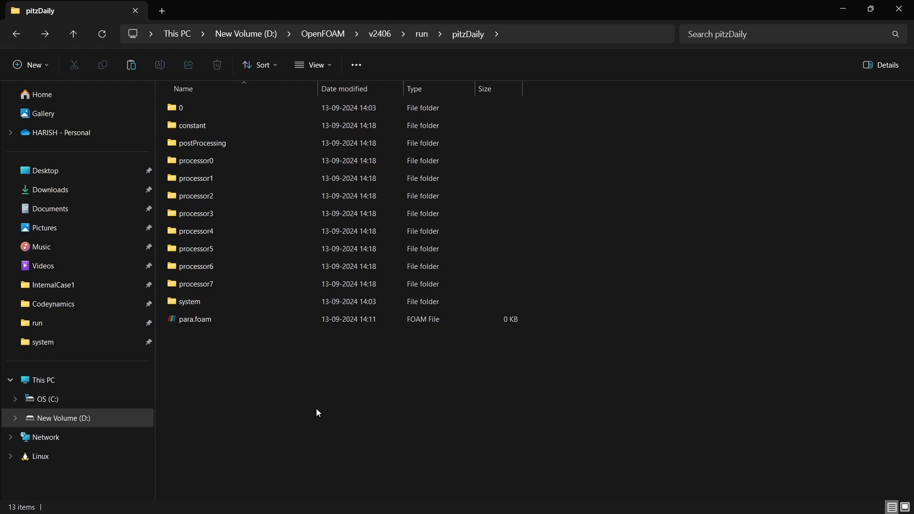
pyautogui.hotkey('alt', 'Tab')
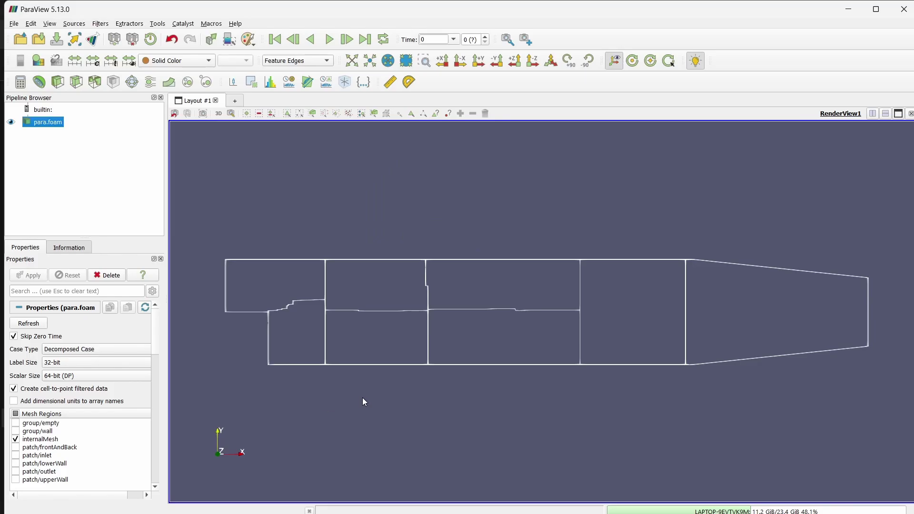
# - Switch to the terminal and remove the processor folders with rm -r proc* and the results with rm -r postProcessing/
pyautogui.hotkey('alt', 'Tab')
pyautogui.press('Tab')
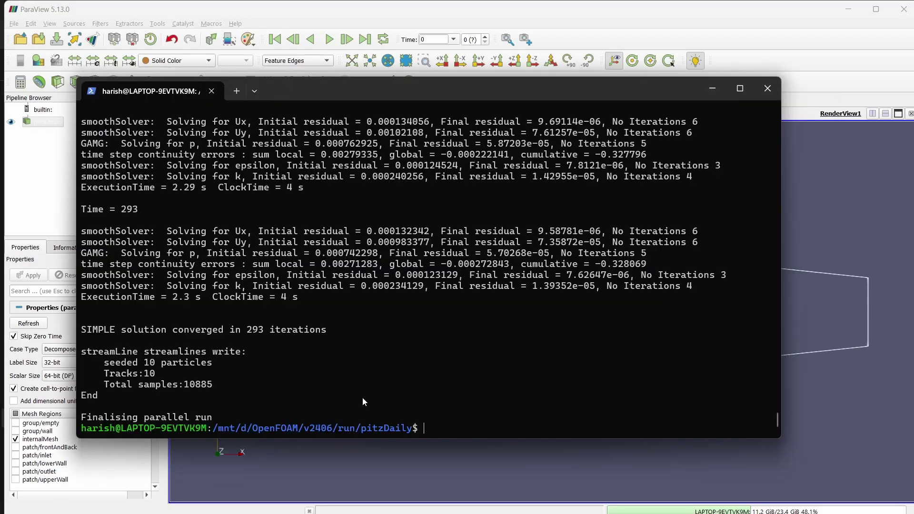
pyautogui.write('rm -r proc*')
pyautogui.press('Return')
pyautogui.write('rm')
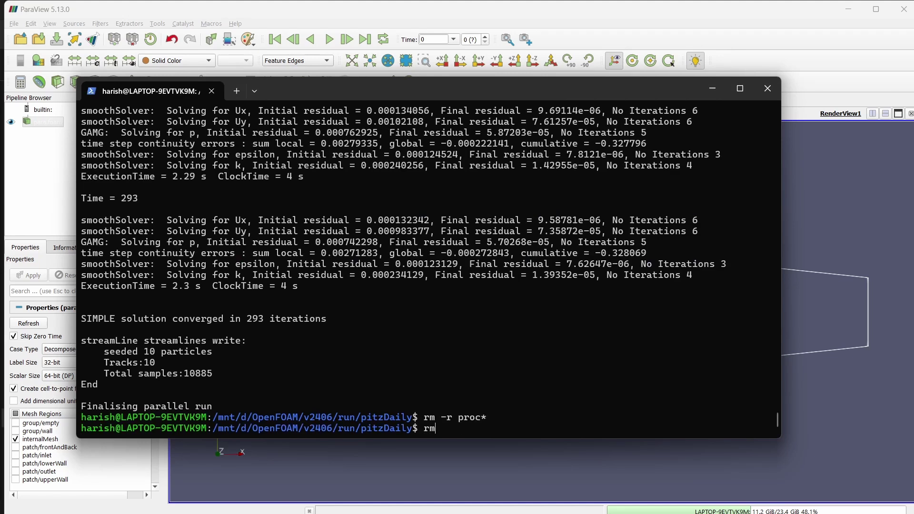
pyautogui.write(' -r pos')
pyautogui.press('Tab')
pyautogui.press('Return')
# - Remove the mesh with rm -r constant/polyMesh/ and clear the terminal
pyautogui.write('rm ')
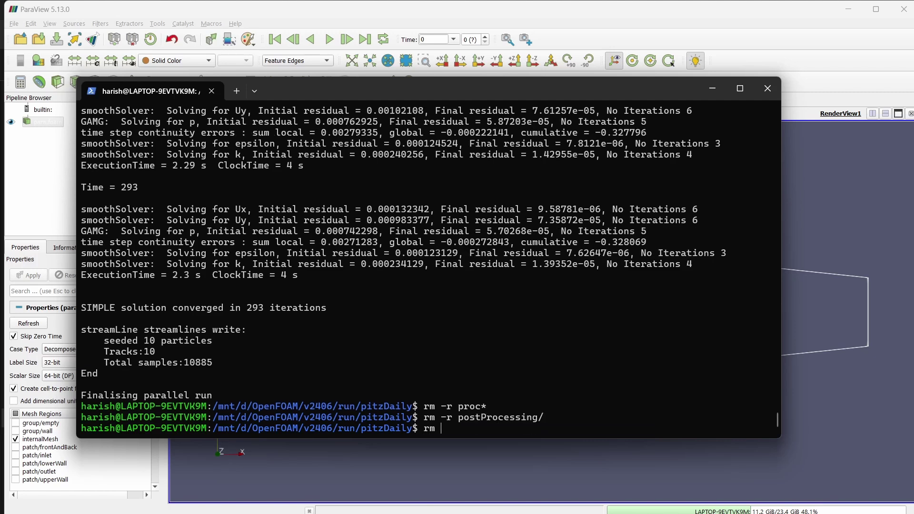
pyautogui.write('-r co')
pyautogui.press('Tab')
pyautogui.write('po')
pyautogui.press('Tab')
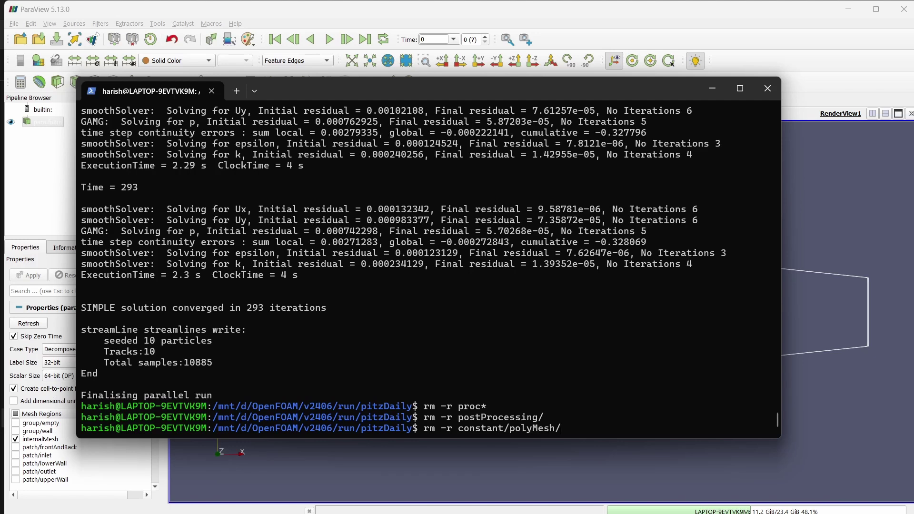
pyautogui.press('Return')
pyautogui.write('clear')
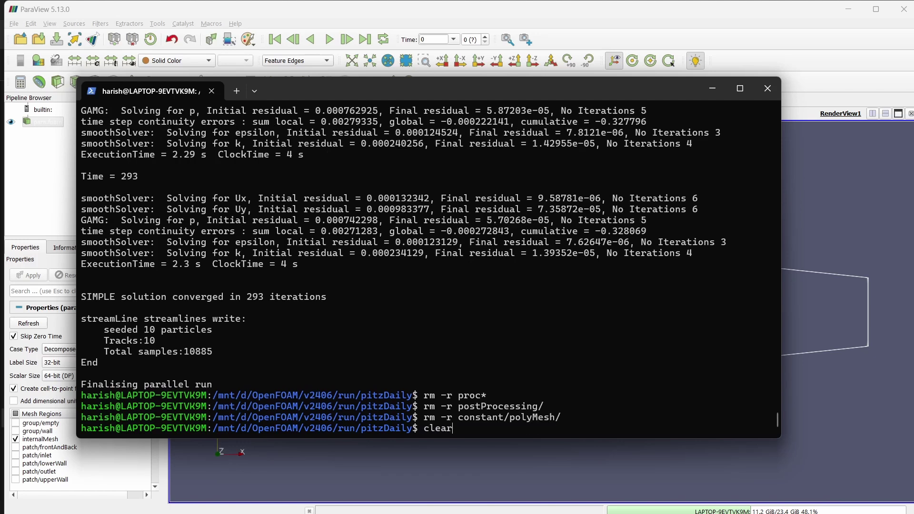
pyautogui.press('Return')
# - Regenerate the mesh with blockMesh and run simpleFoam in serial on the pitzDaily case
pyautogui.write('b')
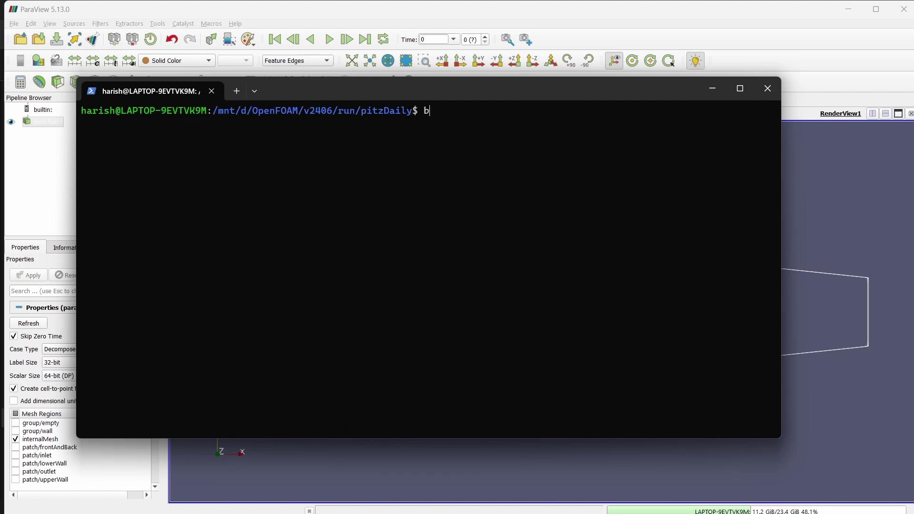
pyautogui.write('lockMEsh')
pyautogui.press('Return')
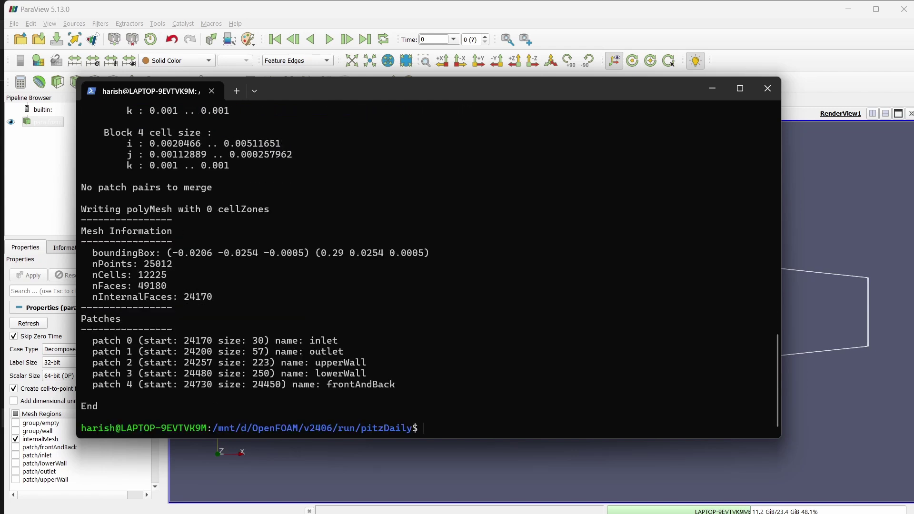
pyautogui.write('simpleFoam')
pyautogui.press('Return')
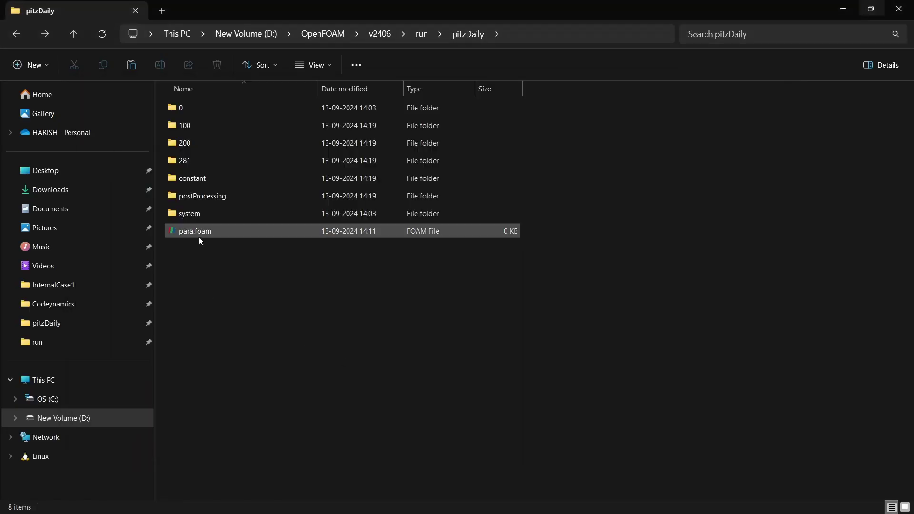
# - Open para.foam from the pitzDaily folder in ParaView and delete the duplicate para.foam source
pyautogui.doubleClick(196, 232)
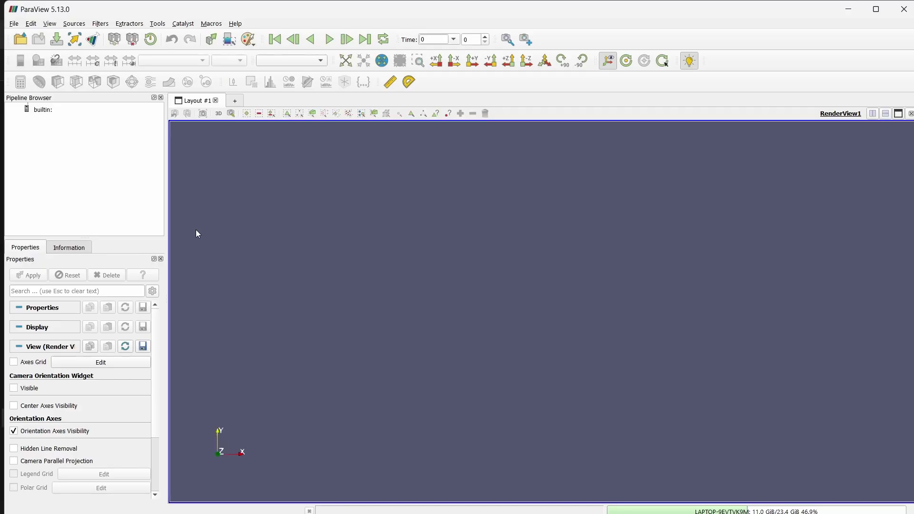
pyautogui.click(638, 386)
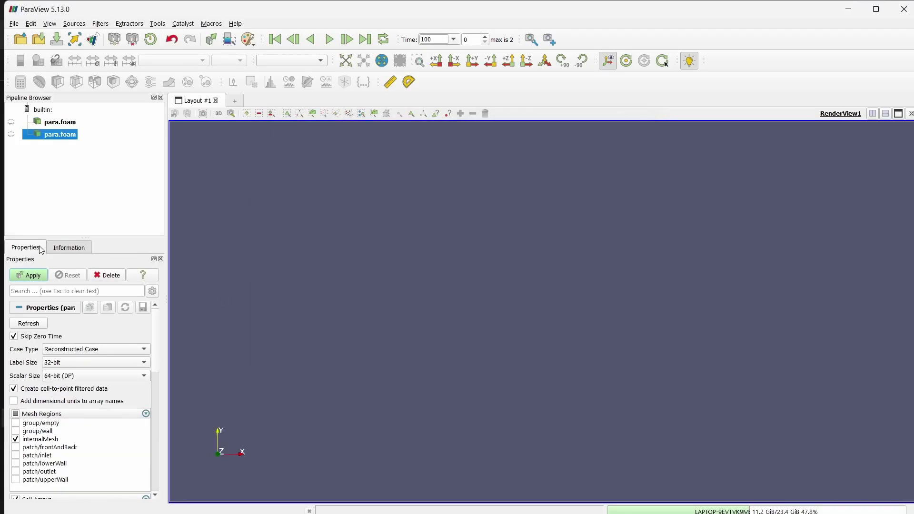
pyautogui.click(101, 275)
# - Load the remaining para.foam source as a reconstructed case and display its last time step
pyautogui.click(52, 126)
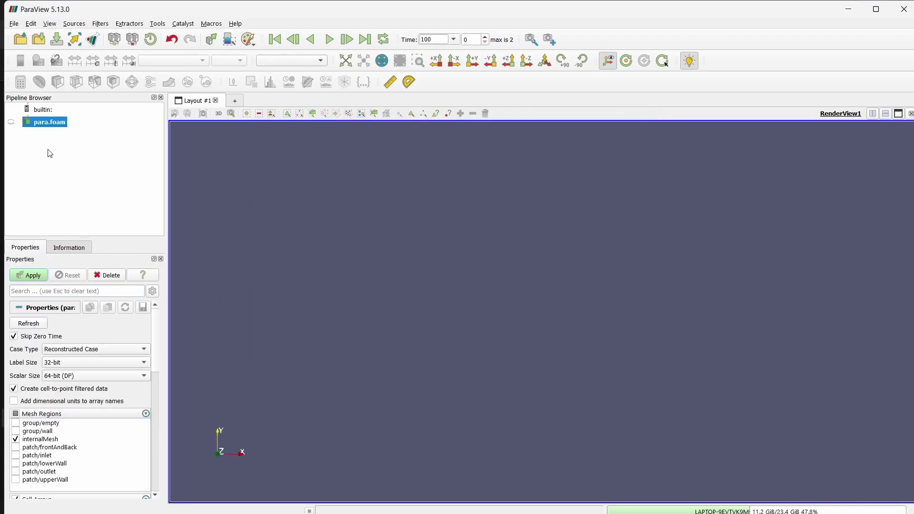
pyautogui.click(29, 276)
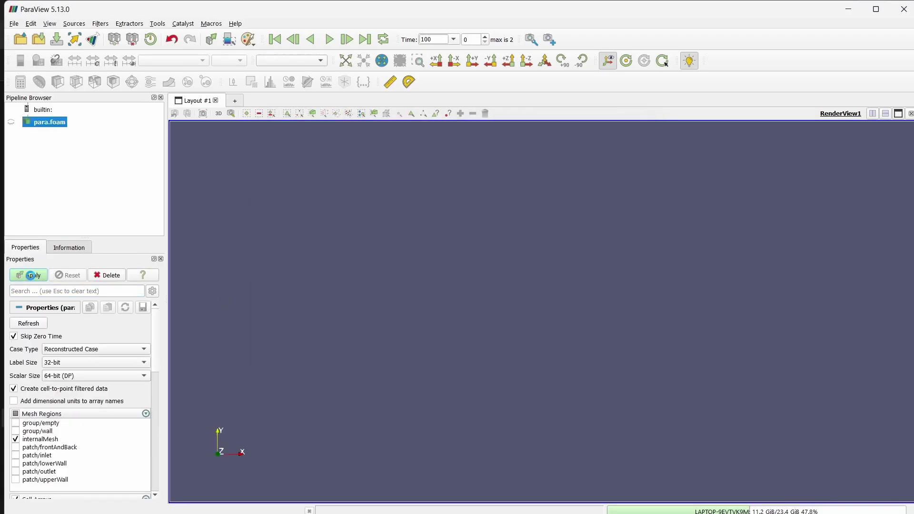
pyautogui.click(365, 39)
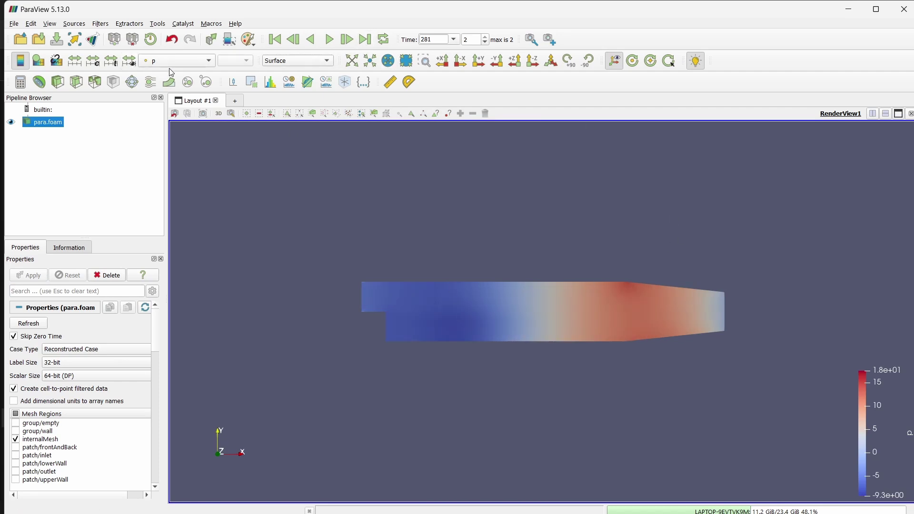
# - Colour the reconstructed para.foam result by U magnitude and check its case type options
pyautogui.click(157, 60)
pyautogui.click(175, 49)
pyautogui.scroll(4, 632, 371)
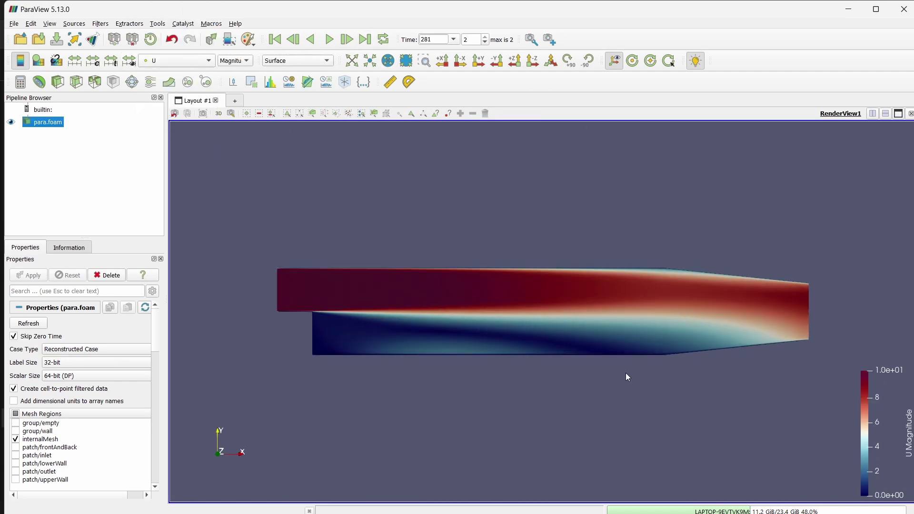
pyautogui.click(88, 350)
pyautogui.click(81, 368)
pyautogui.click(315, 307)
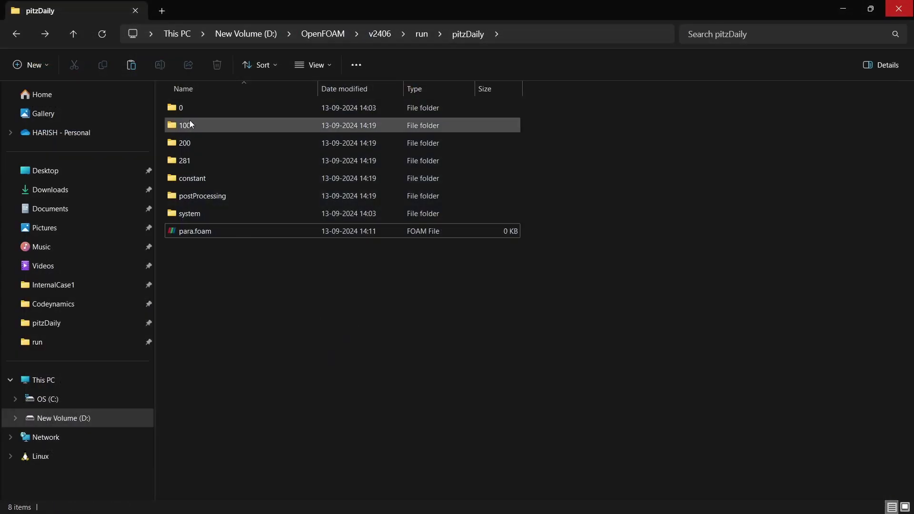
# - Delete the time folders 100, 200 and 281 and the postProcessing folder from pitzDaily in File Explorer
pyautogui.click(190, 125)
pyautogui.keyDown('shift'); pyautogui.click(193, 159); pyautogui.keyUp('shift')
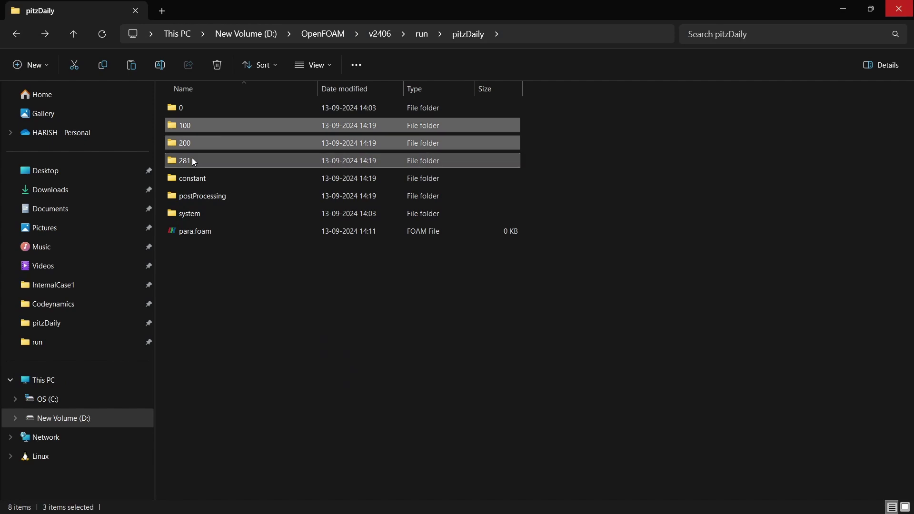
pyautogui.hotkey('shift', 'Delete')
pyautogui.press('Return')
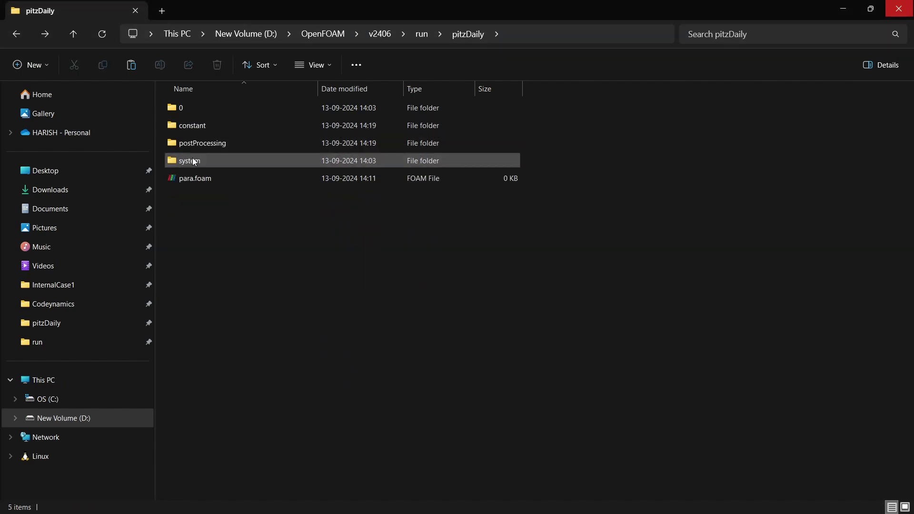
pyautogui.click(215, 151)
pyautogui.press('Delete')
# - Switch to the terminal and decompose the pitzDaily case with decomposePar
pyautogui.hotkey('alt', 'Tab')
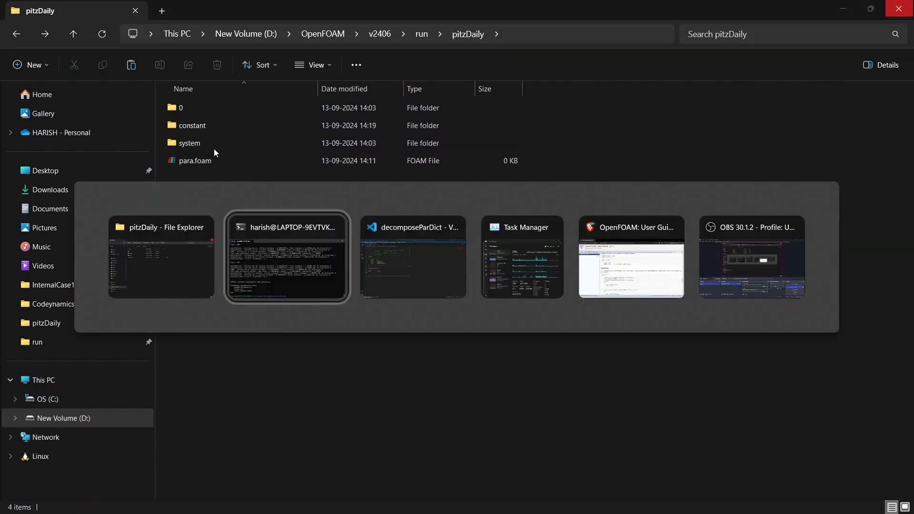
pyautogui.write('decomposePAr')
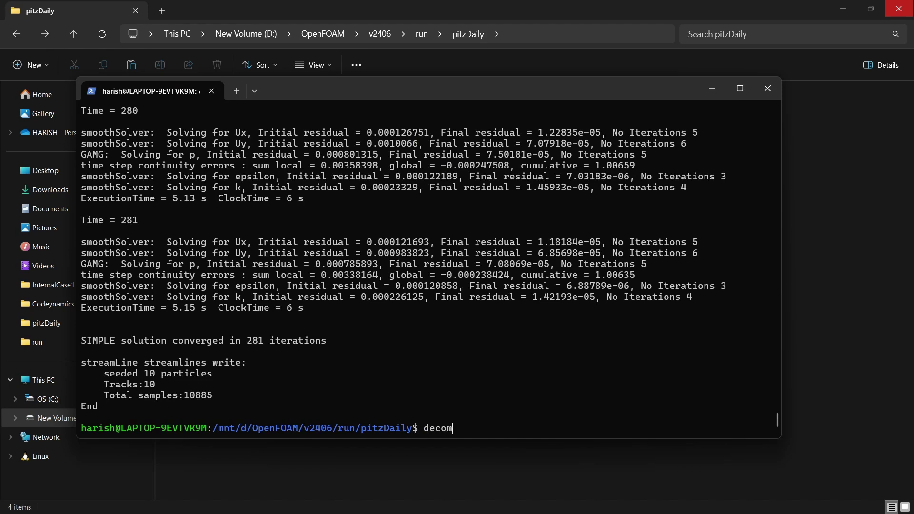
pyautogui.press('BackSpace')
pyautogui.press('BackSpace')
pyautogui.press('BackSpace')
pyautogui.write('ar')
pyautogui.press('Return')
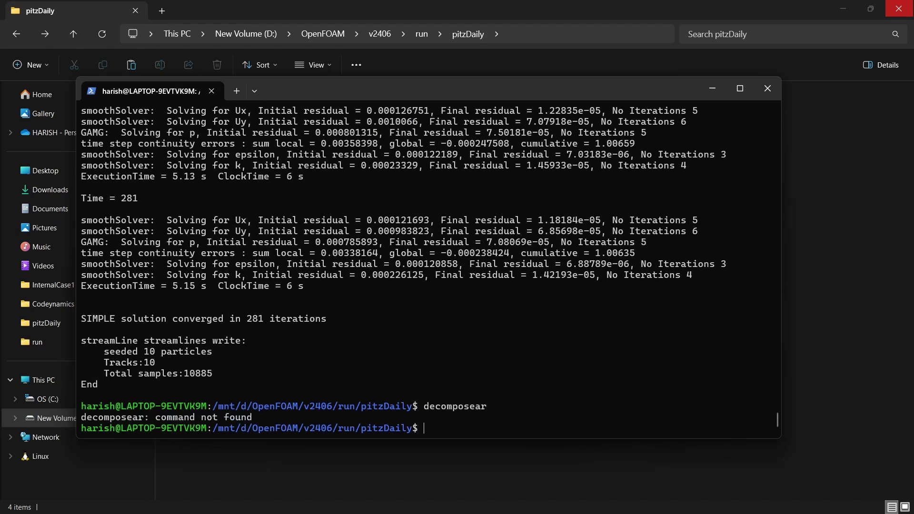
pyautogui.press('Up')
pyautogui.press('BackSpace')
pyautogui.press('BackSpace')
pyautogui.write('Par')
pyautogui.press('Return')
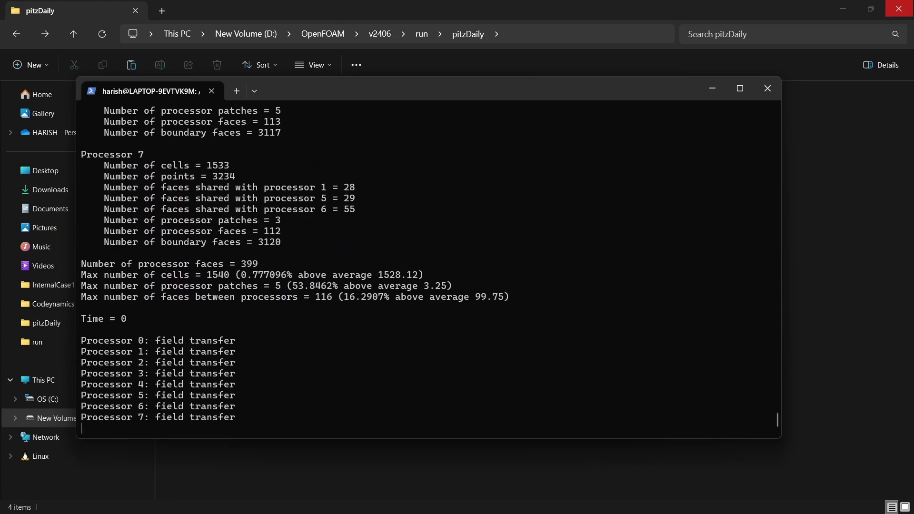
# - Run the solver in parallel on eight processors with mpirun -np 8 simpleFoam -parallel
pyautogui.press('Up')
pyautogui.press('Up')
pyautogui.press('Up')
pyautogui.press('Up')
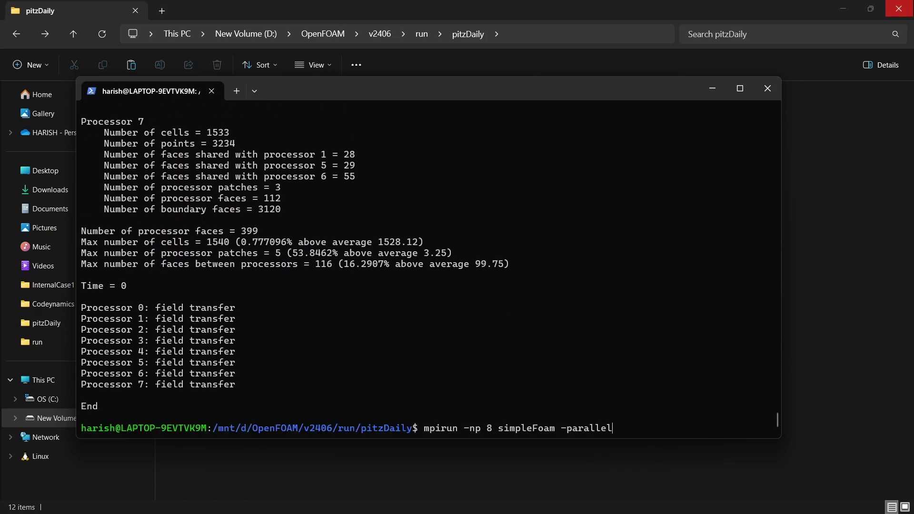
pyautogui.press('Return')
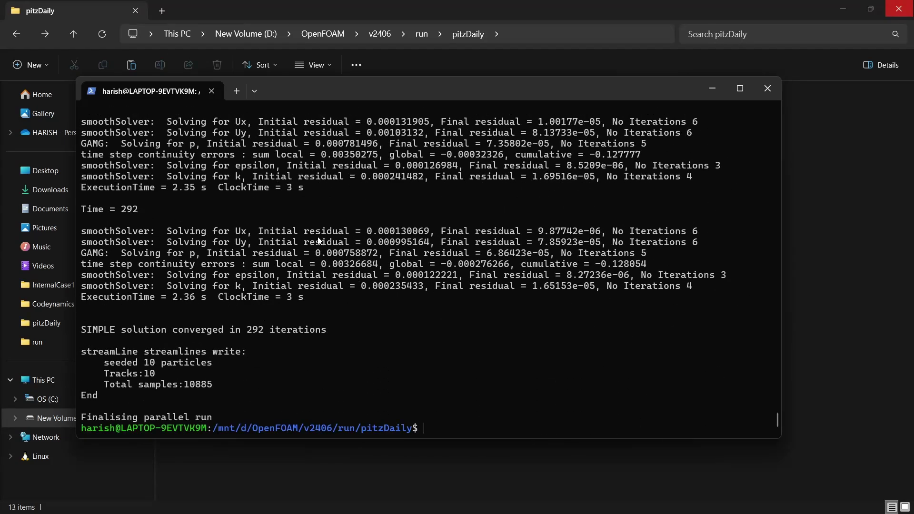
# - Open para.foam from the pitzDaily folder in ParaView, disable the welcome window at startup, and delete the duplicate para.foam source
pyautogui.hotkey('alt', 'Tab')
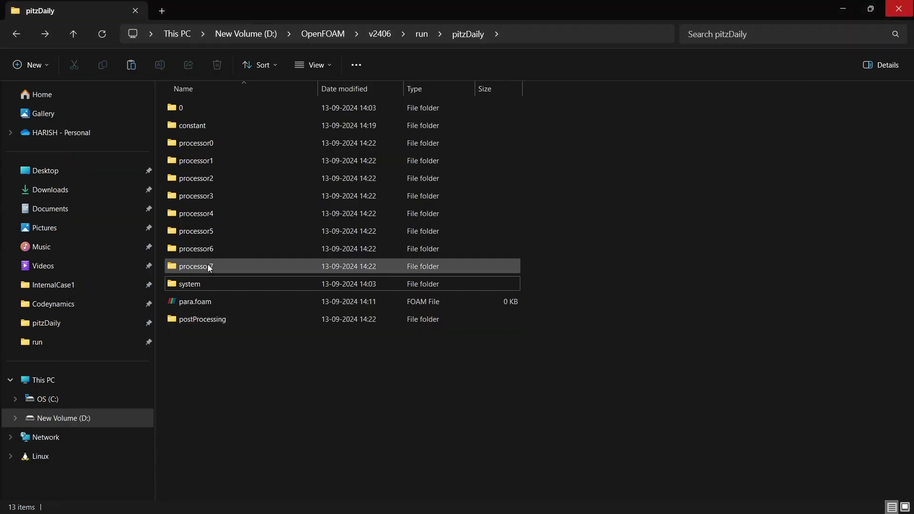
pyautogui.hotkey('alt', 'Tab')
pyautogui.hotkey('alt', 'Tab')
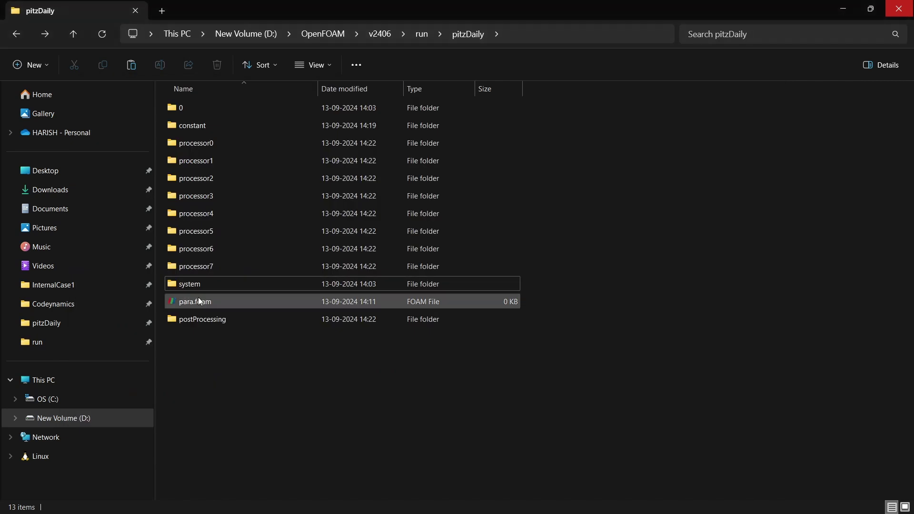
pyautogui.doubleClick(199, 301)
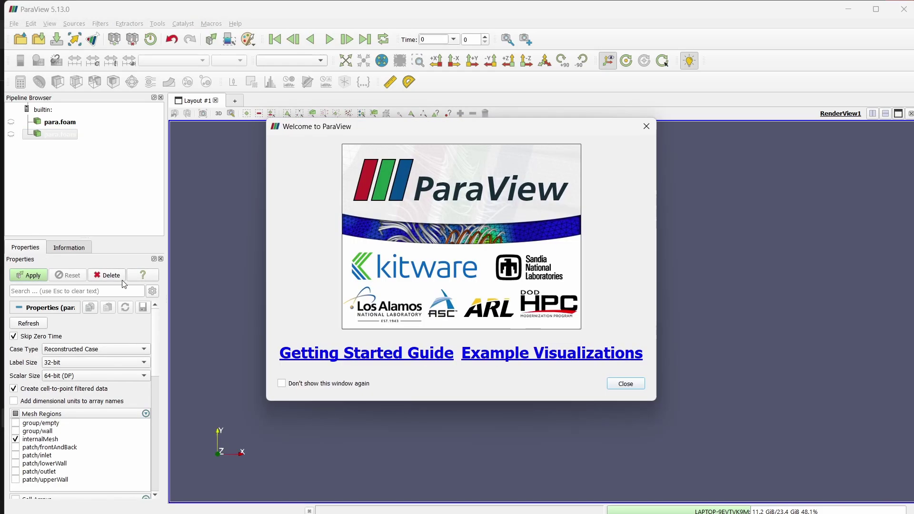
pyautogui.click(336, 385)
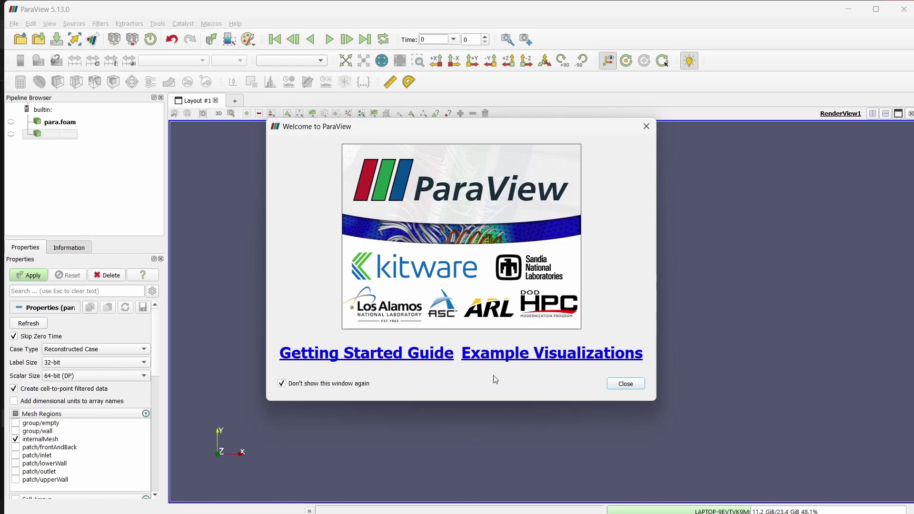
pyautogui.click(625, 384)
pyautogui.click(114, 276)
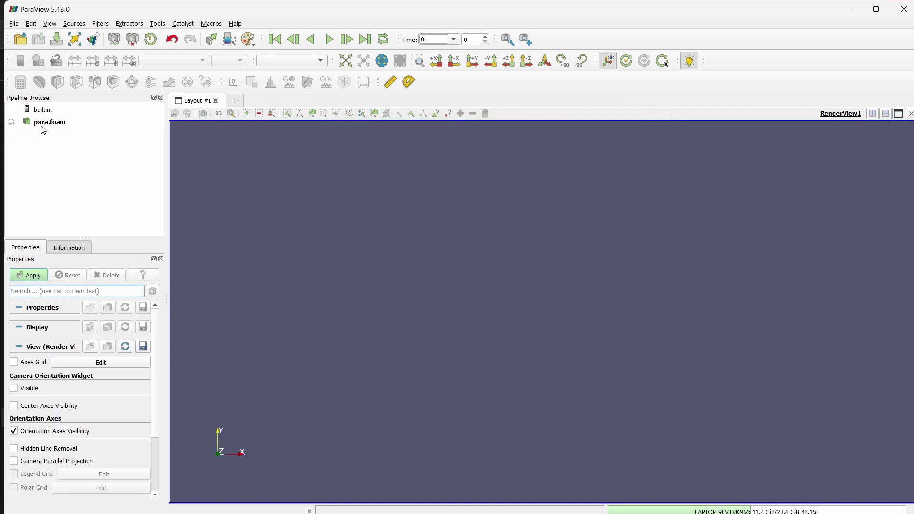
# - Load the remaining para.foam source as a reconstructed case and look through its available colouring arrays
pyautogui.click(43, 124)
pyautogui.click(30, 276)
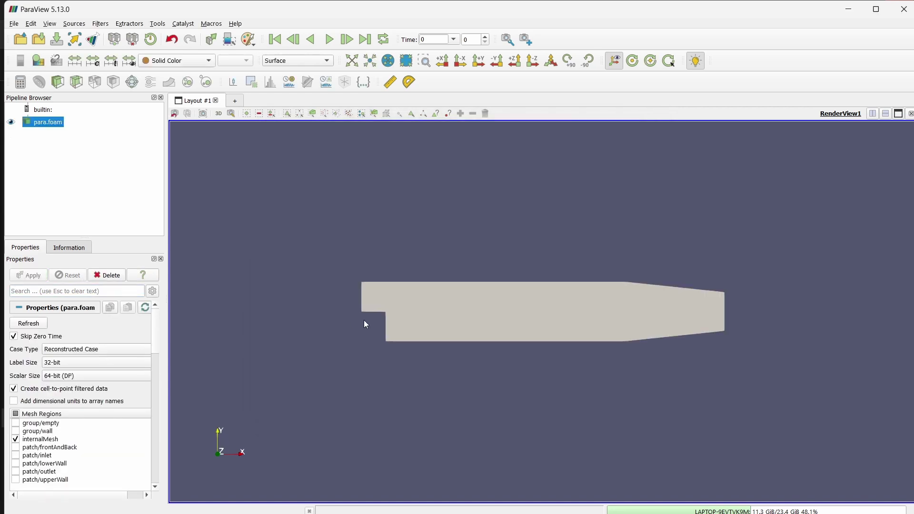
pyautogui.click(174, 61)
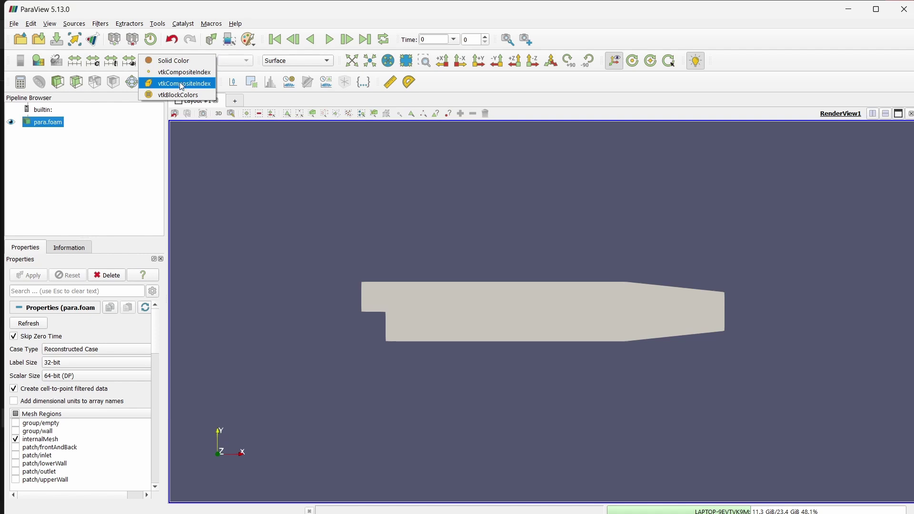
pyautogui.click(318, 268)
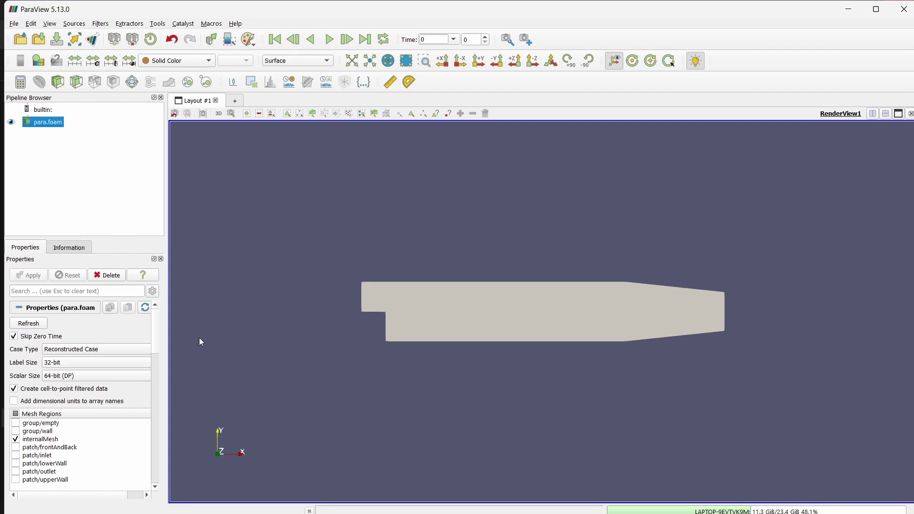
# - Set the para.foam case type to Decomposed Case, apply it, and check the available colouring arrays
pyautogui.click(79, 356)
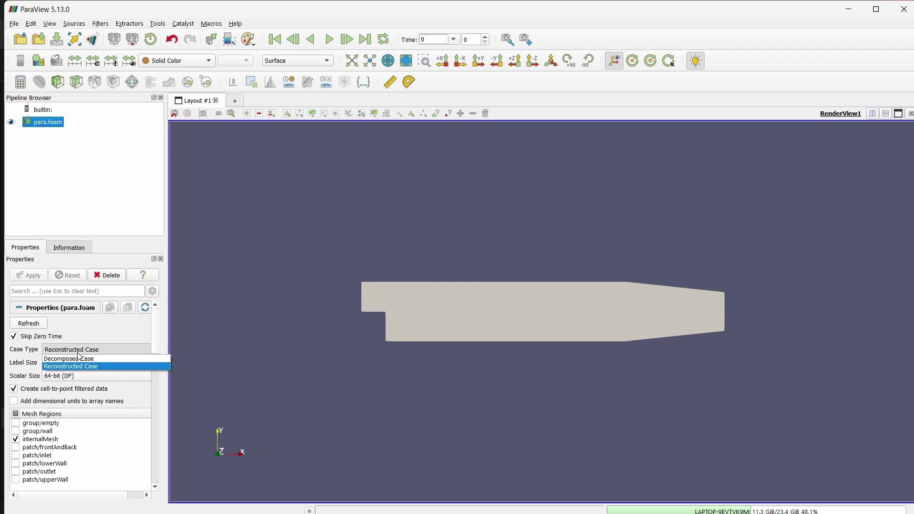
pyautogui.click(79, 365)
pyautogui.click(38, 278)
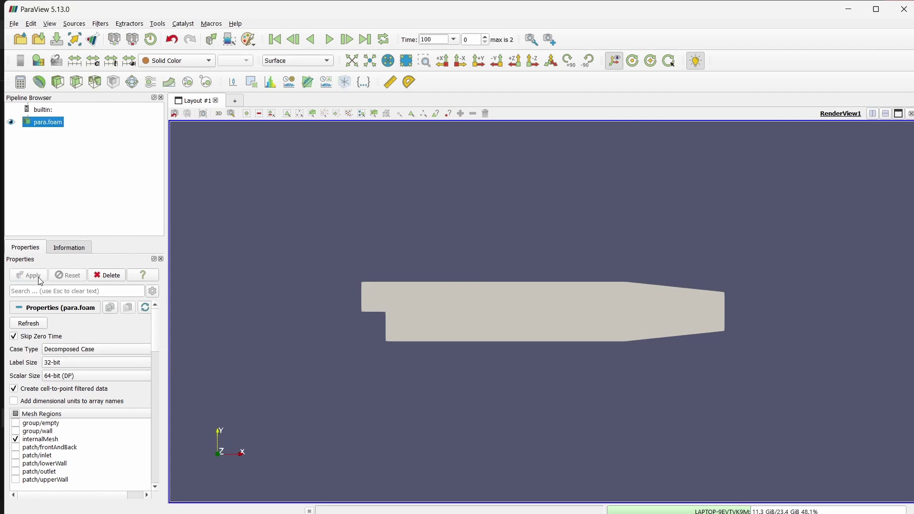
pyautogui.click(176, 60)
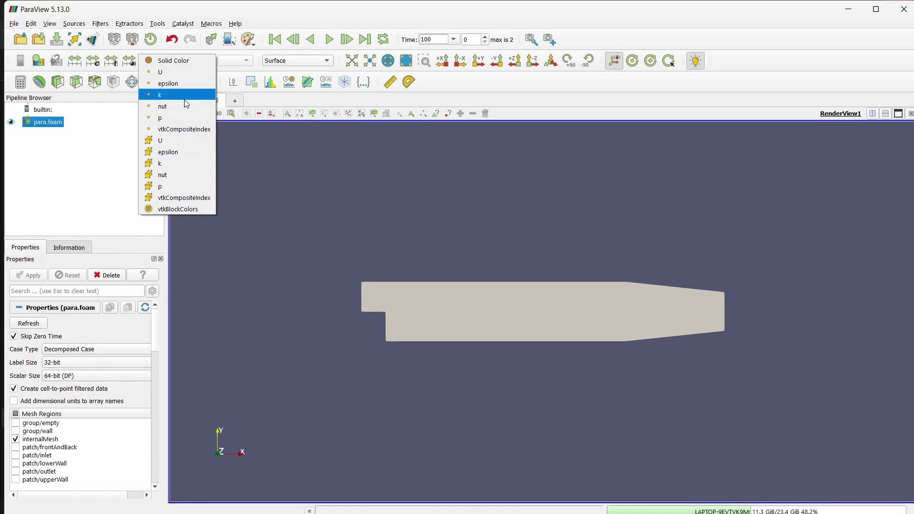
pyautogui.click(248, 267)
# - Display the last time step of the decomposed case coloured by U magnitude
pyautogui.click(364, 40)
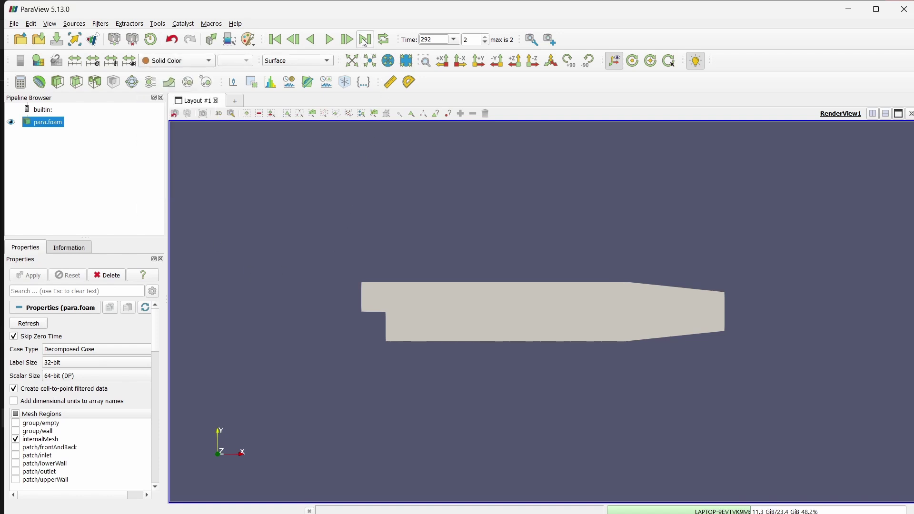
pyautogui.click(176, 61)
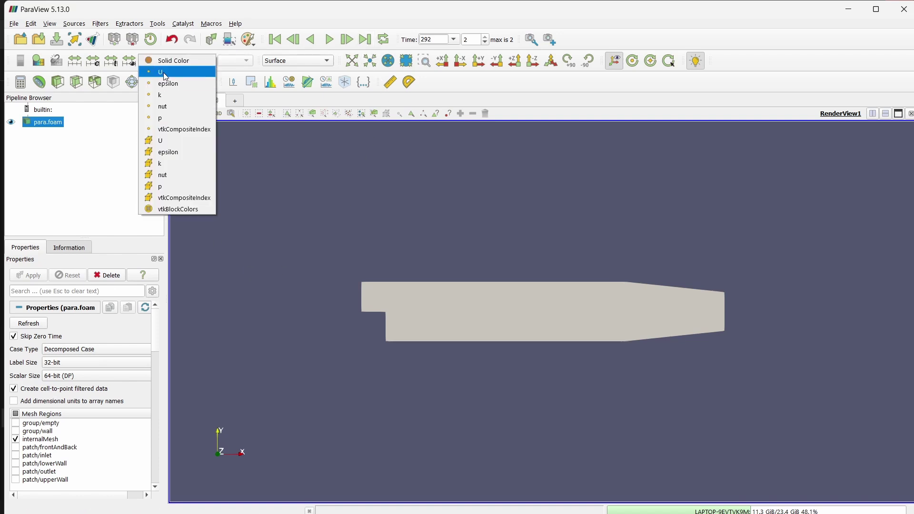
pyautogui.click(157, 71)
pyautogui.scroll(4, 529, 386)
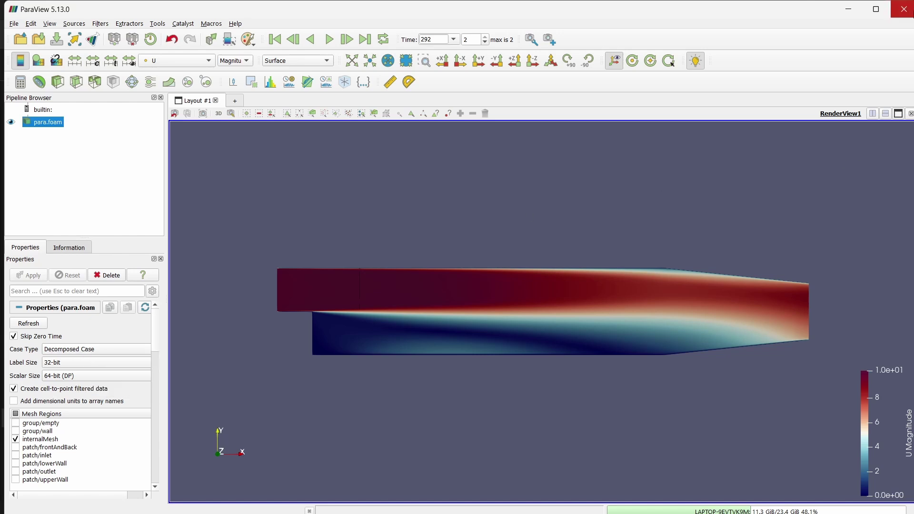
# - Close ParaView and reconstruct the decomposed results in the terminal with reconstructPar
pyautogui.click(906, 12)
pyautogui.hotkey('alt', 'Tab')
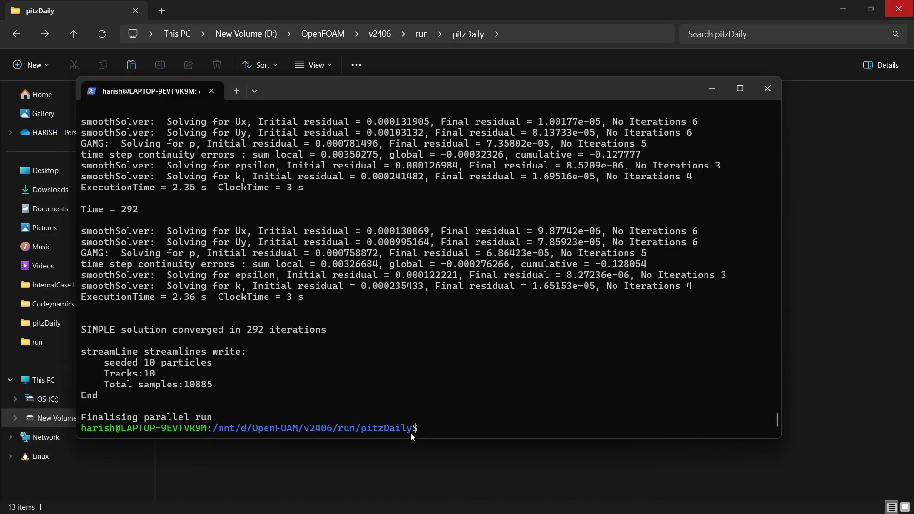
pyautogui.write('reconstructPar')
pyautogui.press('Return')
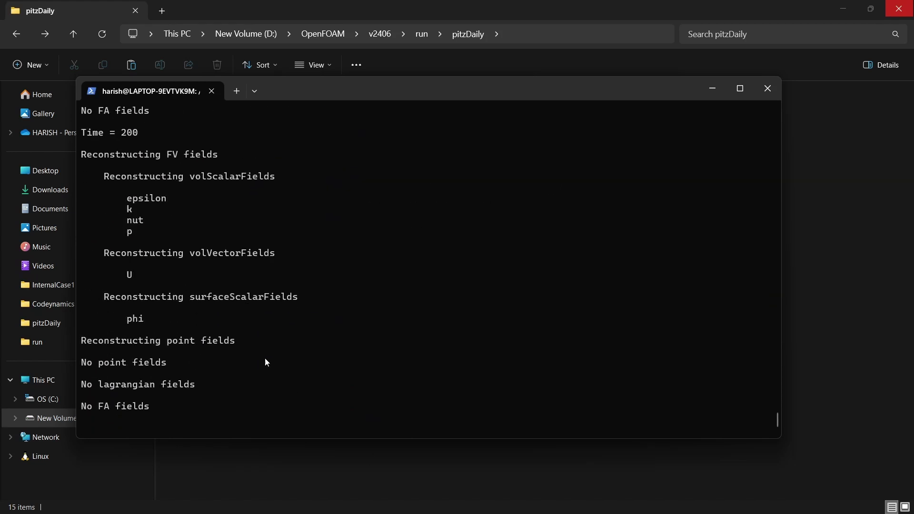
# - Check the contents of the processor0 folder and remove all processor folders with rm -r proc*
pyautogui.hotkey('alt', 'Tab')
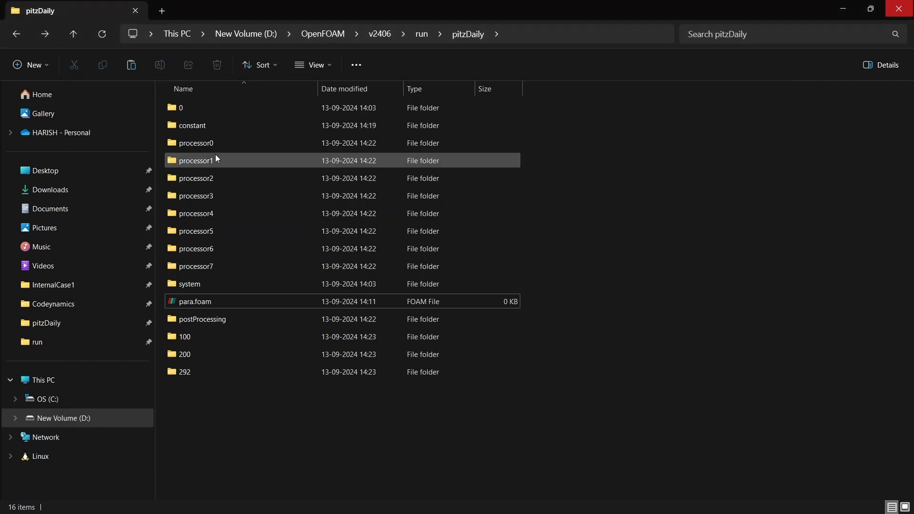
pyautogui.doubleClick(209, 142)
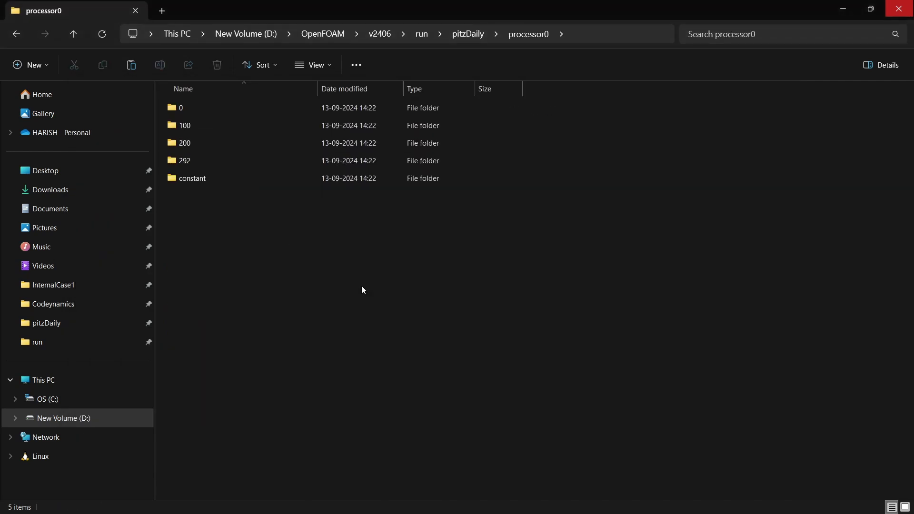
pyautogui.hotkey('alt', 'Left')
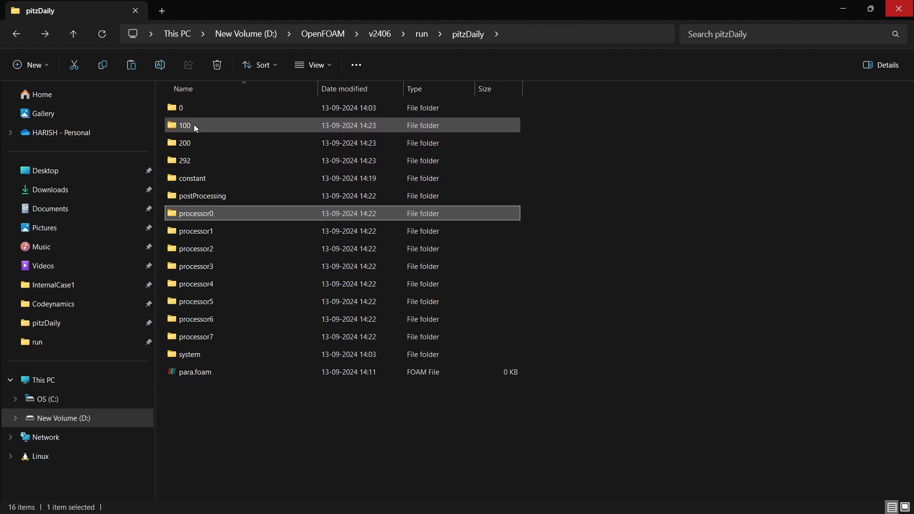
pyautogui.hotkey('alt', 'Tab')
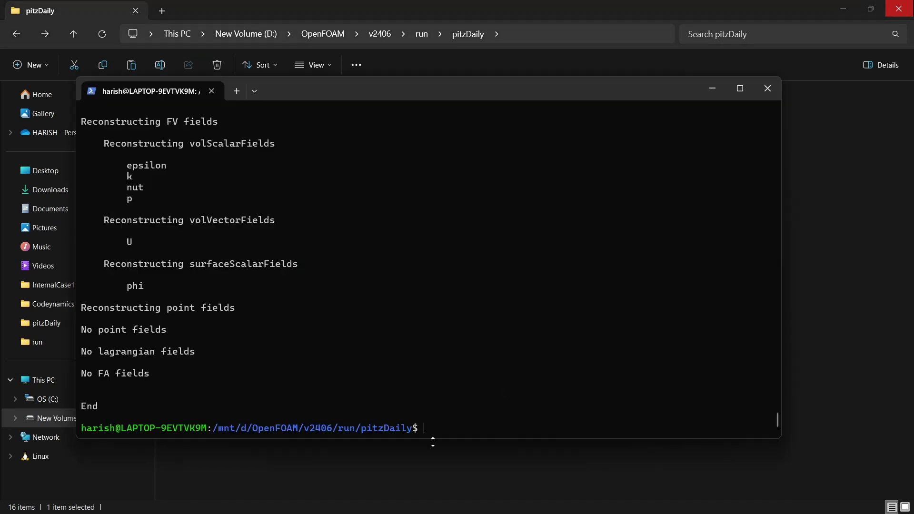
pyautogui.write('rm -r proc*')
pyautogui.press('Return')
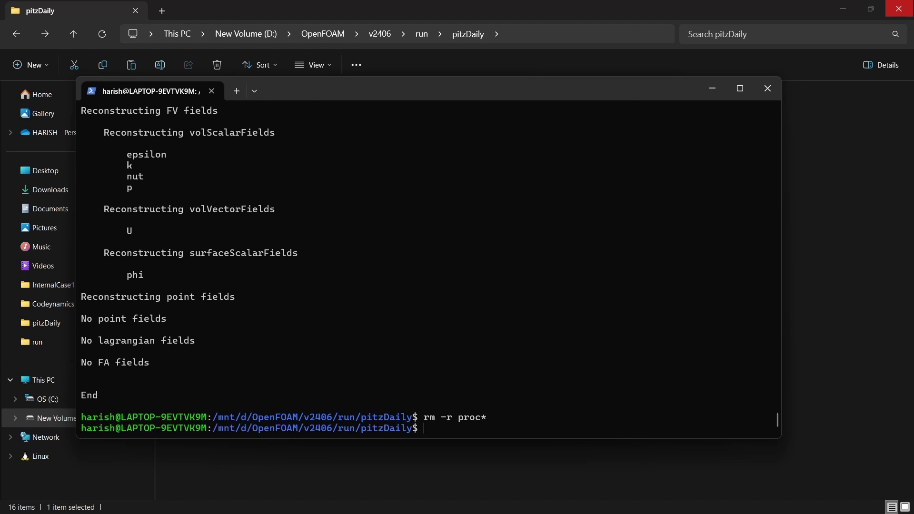
# - Open para.foam from the pitzDaily folder in ParaView and load it as a reconstructed case
pyautogui.hotkey('alt', 'Tab')
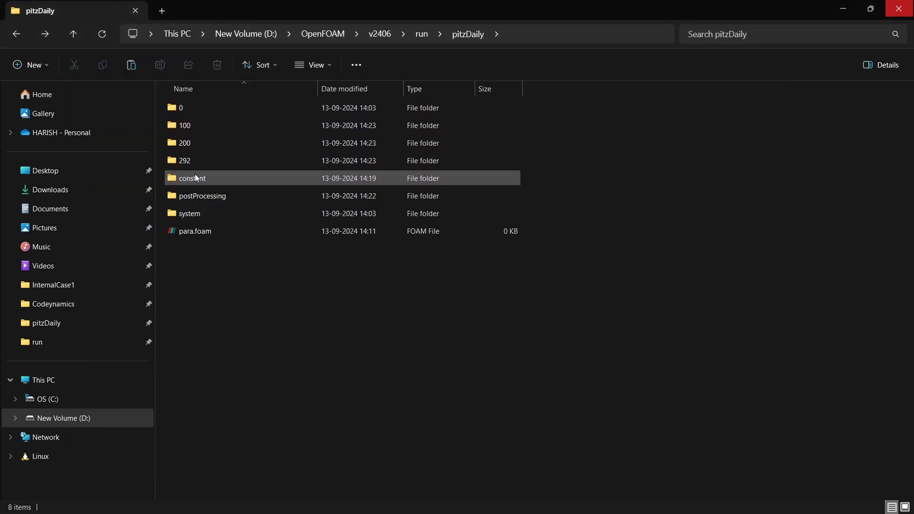
pyautogui.hotkey('alt', 'Tab')
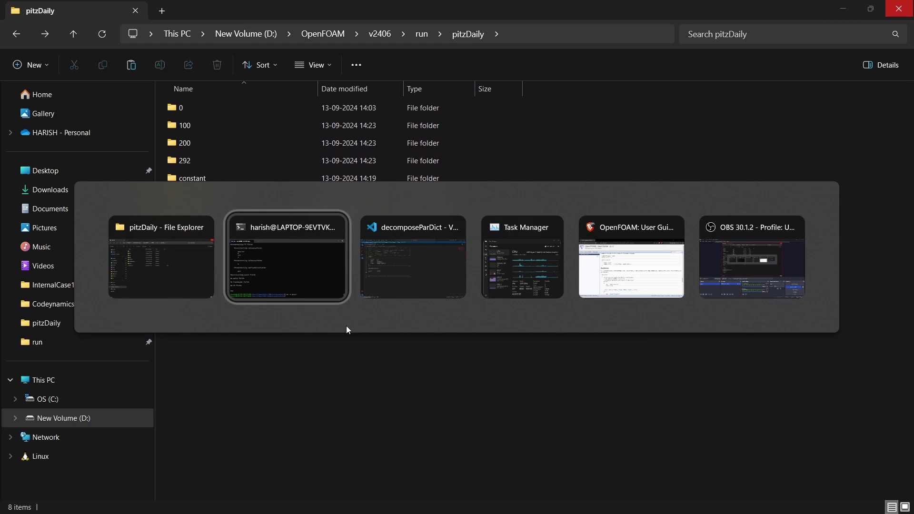
pyautogui.press('Escape')
pyautogui.click(203, 233)
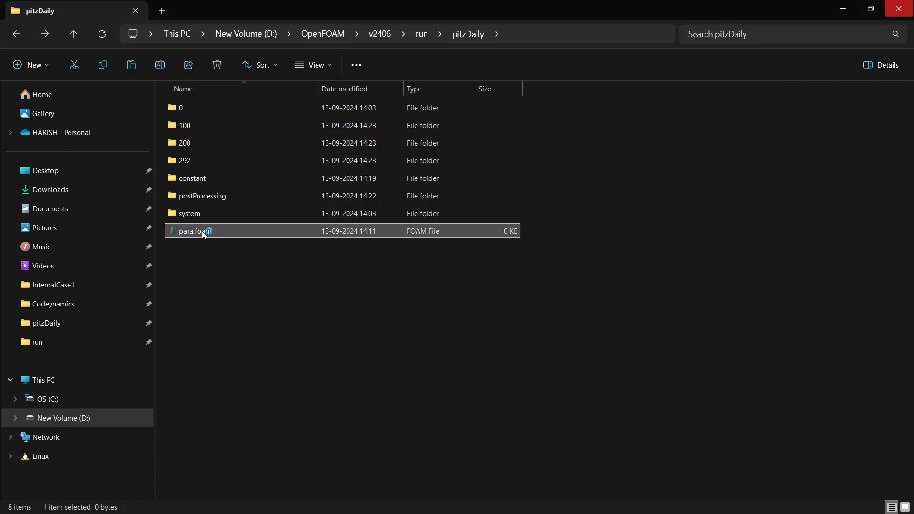
pyautogui.doubleClick(201, 230)
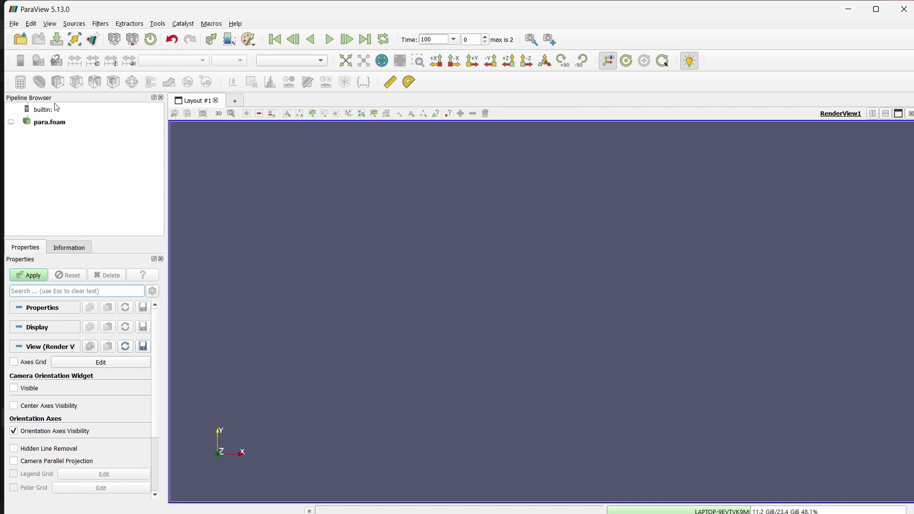
pyautogui.click(54, 124)
pyautogui.click(38, 276)
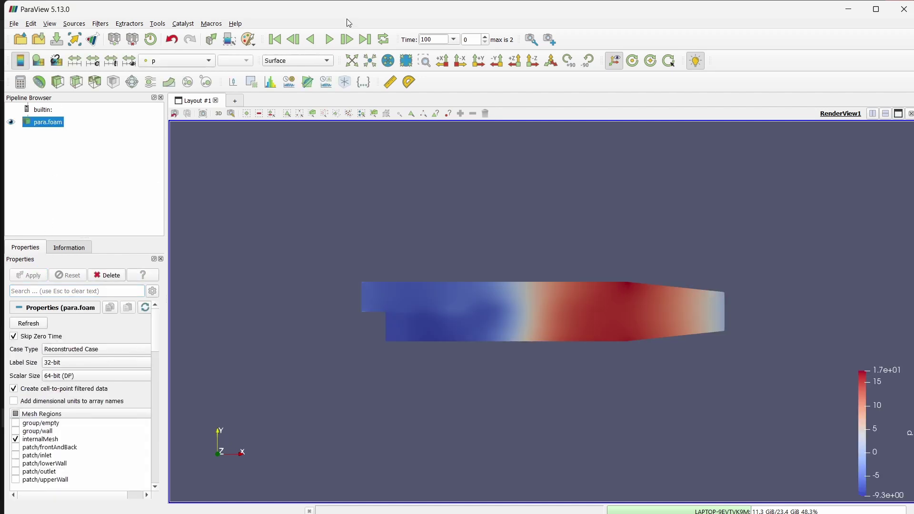
# - Display the last time step of the reconstructed parallel results coloured by U magnitude
pyautogui.click(365, 39)
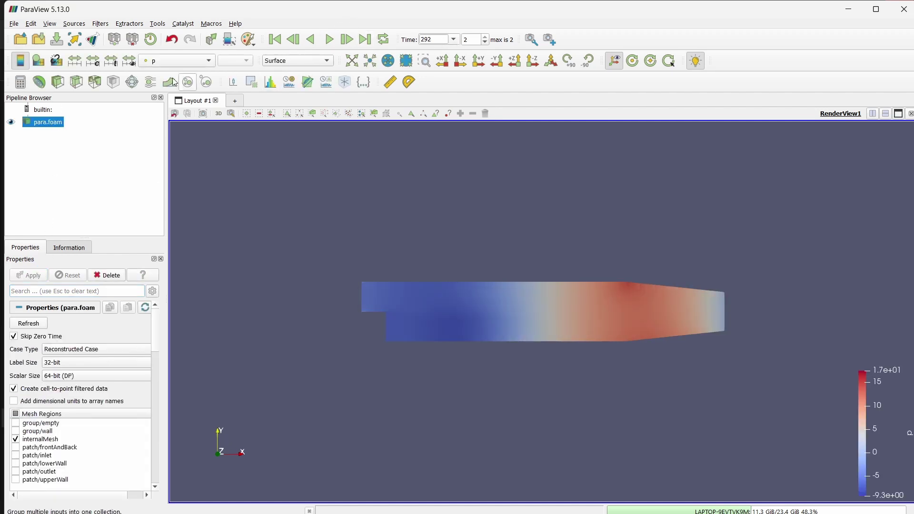
pyautogui.click(176, 60)
pyautogui.click(175, 17)
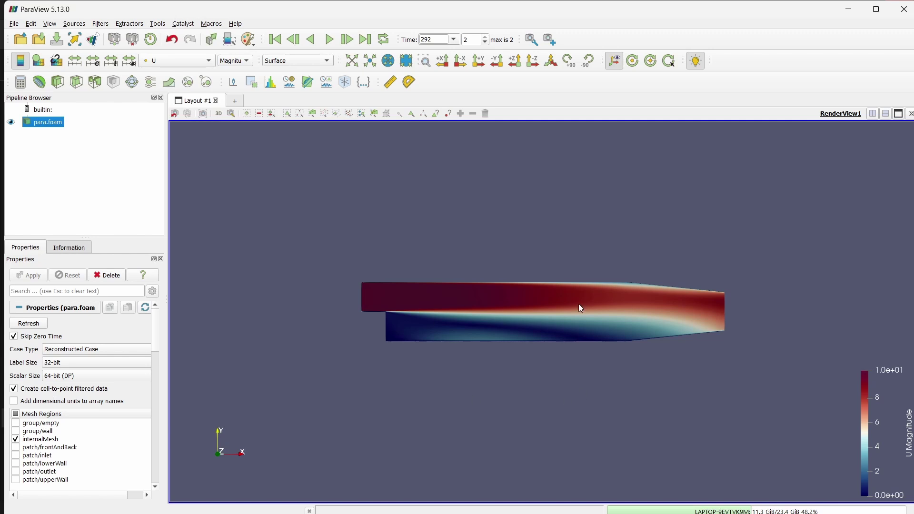
pyautogui.click(84, 352)
pyautogui.click(84, 353)
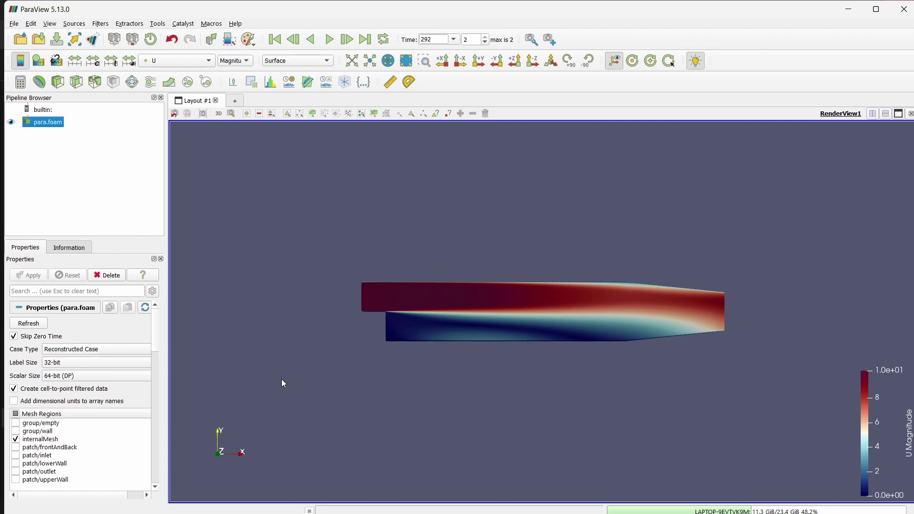